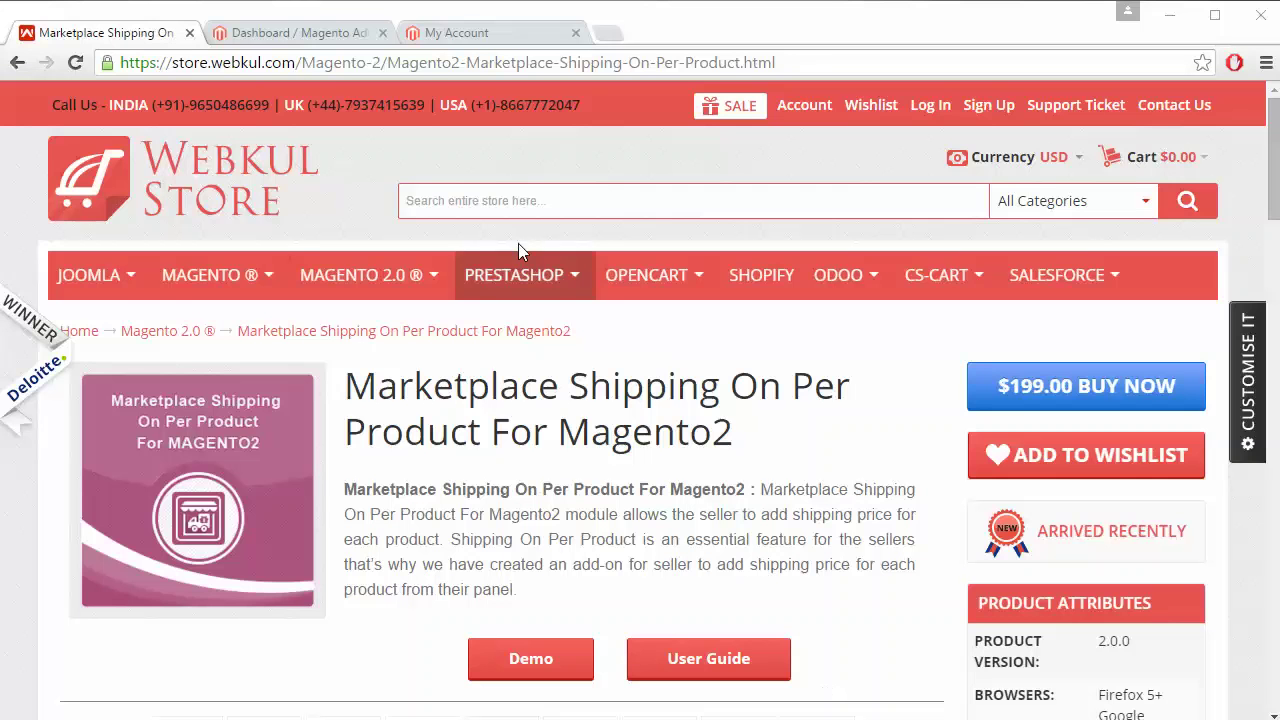
Step: Switch from the Webkul Store product page to the Magento admin Dashboard tab
{"action": "left_click", "coordinate": [300, 33]}
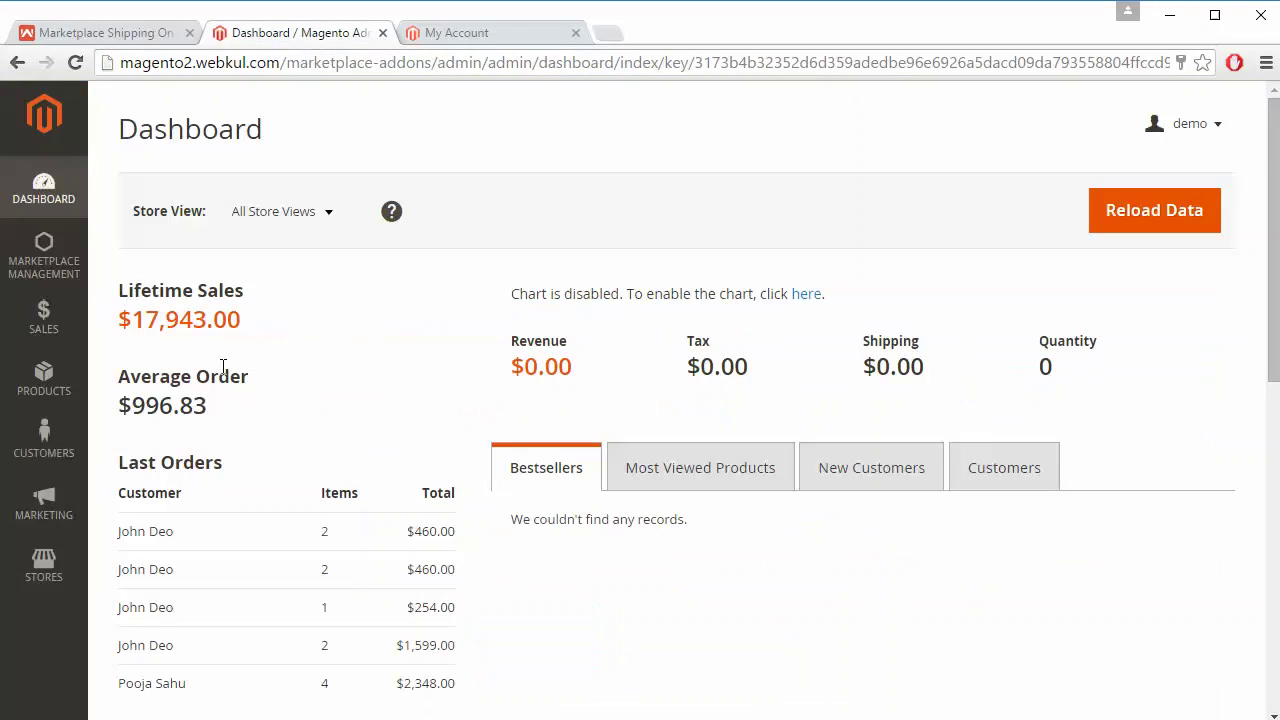
Step: Go to Stores > Configuration > Sales > Shipping Methods
{"action": "scroll", "coordinate": [227, 349], "scroll_direction": "down", "scroll_amount": 1}
{"action": "scroll", "coordinate": [227, 349], "scroll_direction": "up", "scroll_amount": 1}
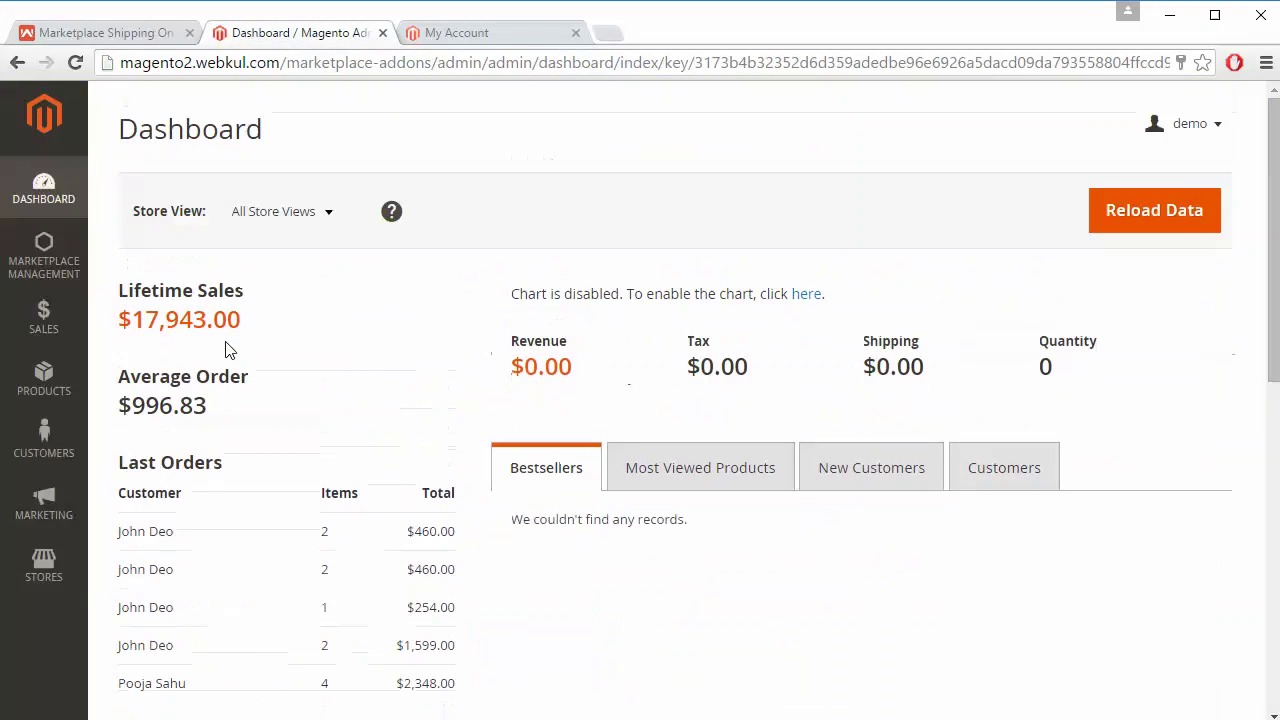
{"action": "left_click", "coordinate": [46, 583]}
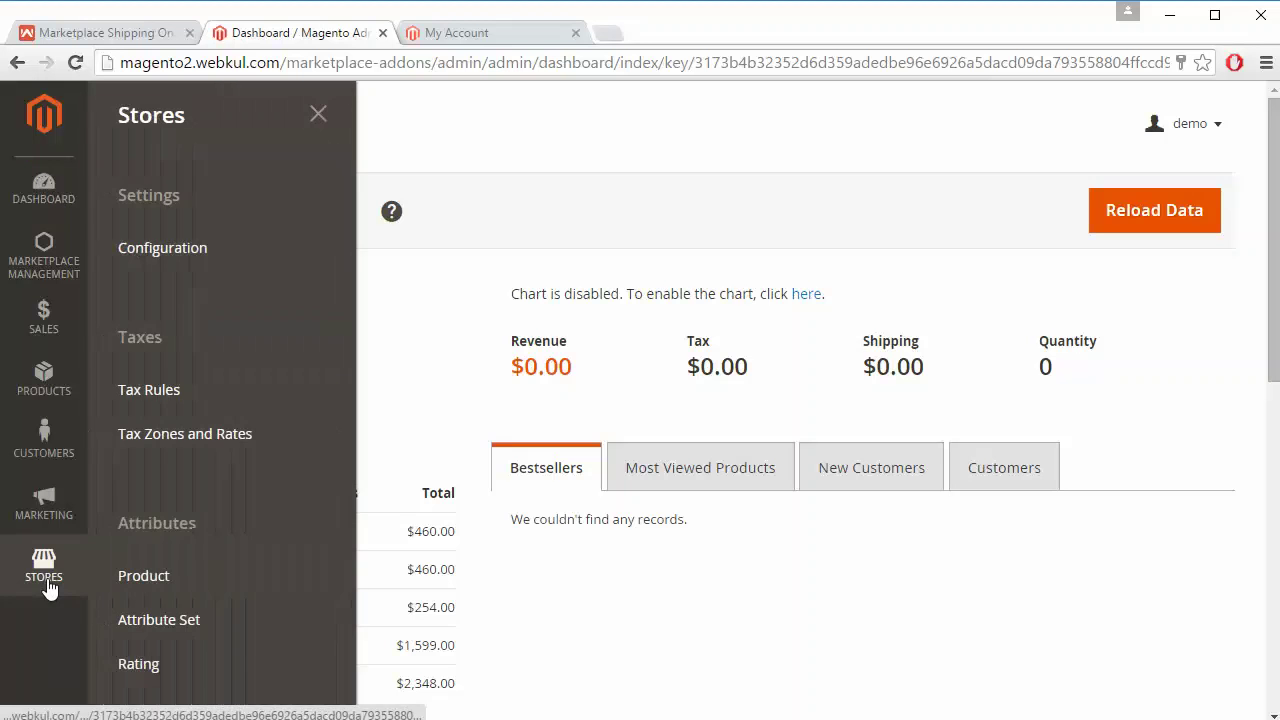
{"action": "left_click", "coordinate": [202, 258]}
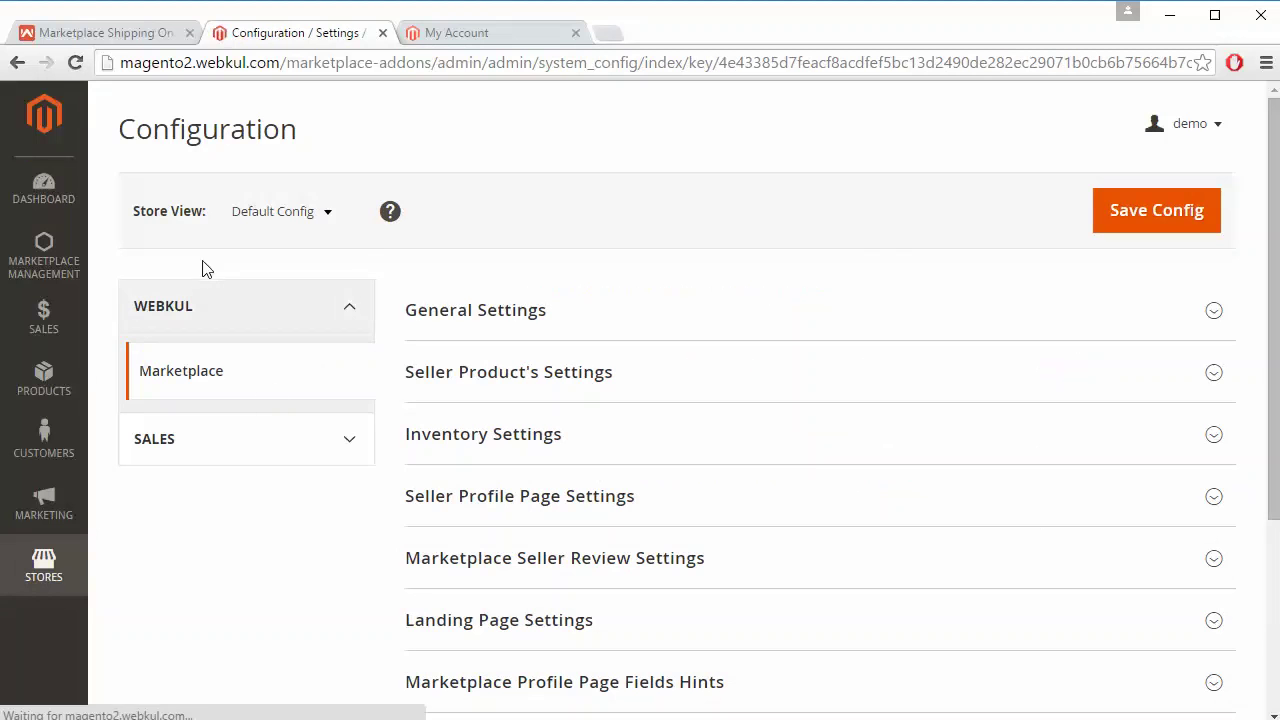
{"action": "left_click", "coordinate": [232, 440]}
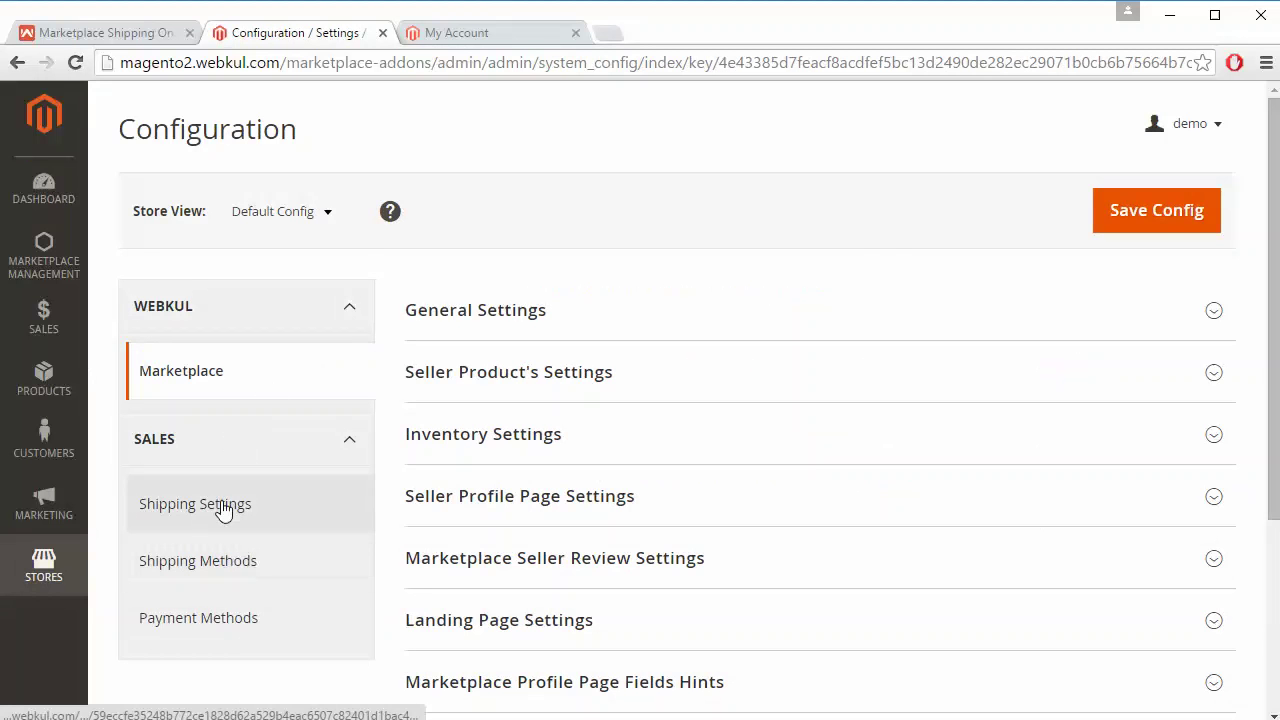
{"action": "left_click", "coordinate": [232, 578]}
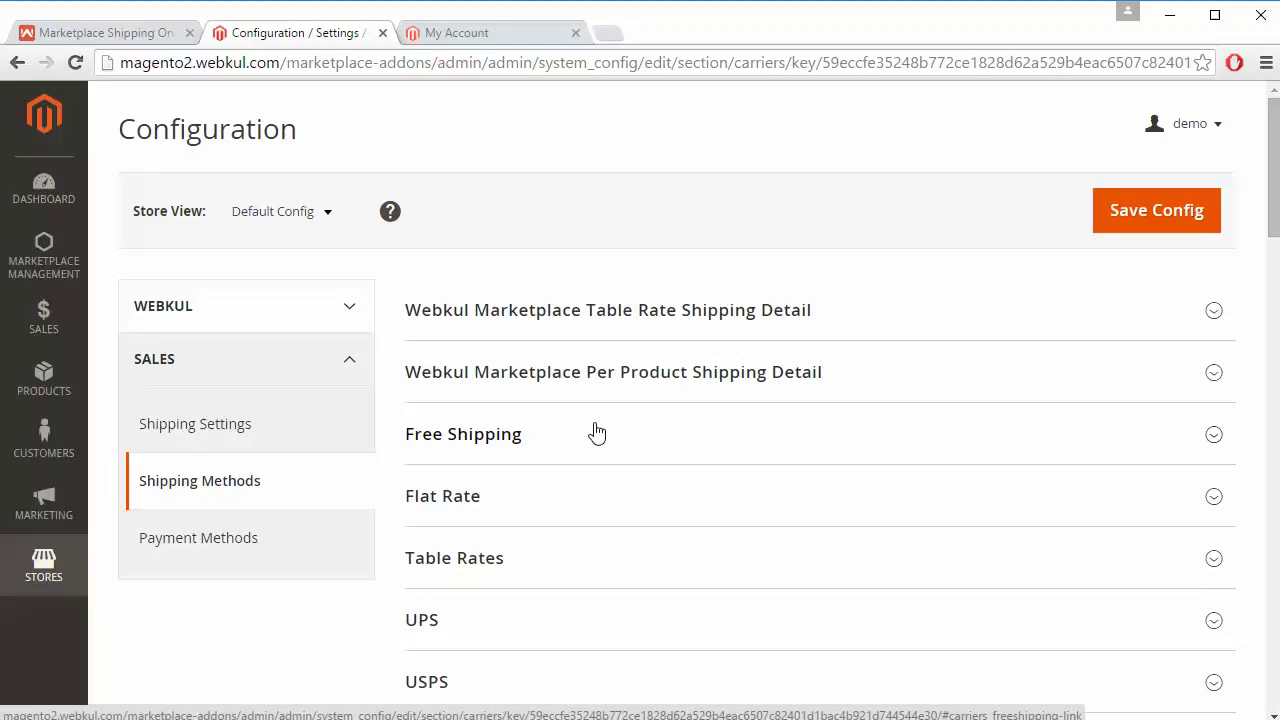
{"action": "scroll", "coordinate": [597, 432], "scroll_direction": "down", "scroll_amount": 2}
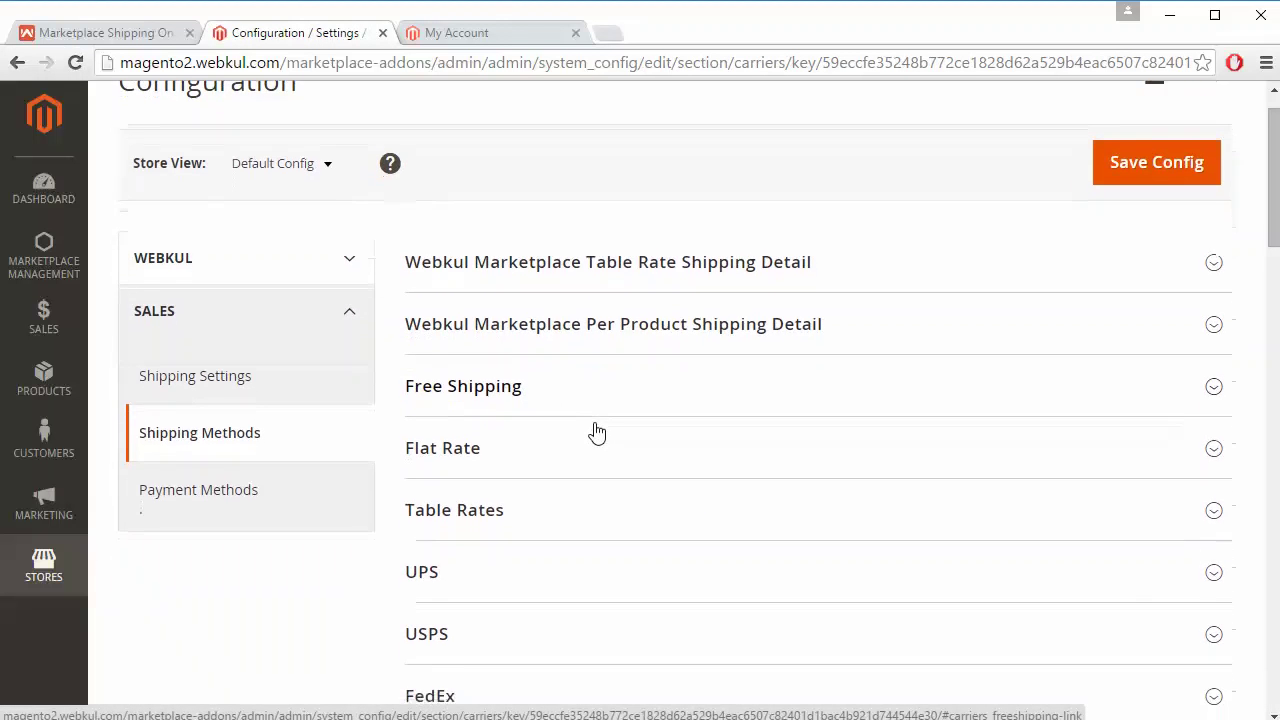
{"action": "scroll", "coordinate": [597, 432], "scroll_direction": "up", "scroll_amount": 2}
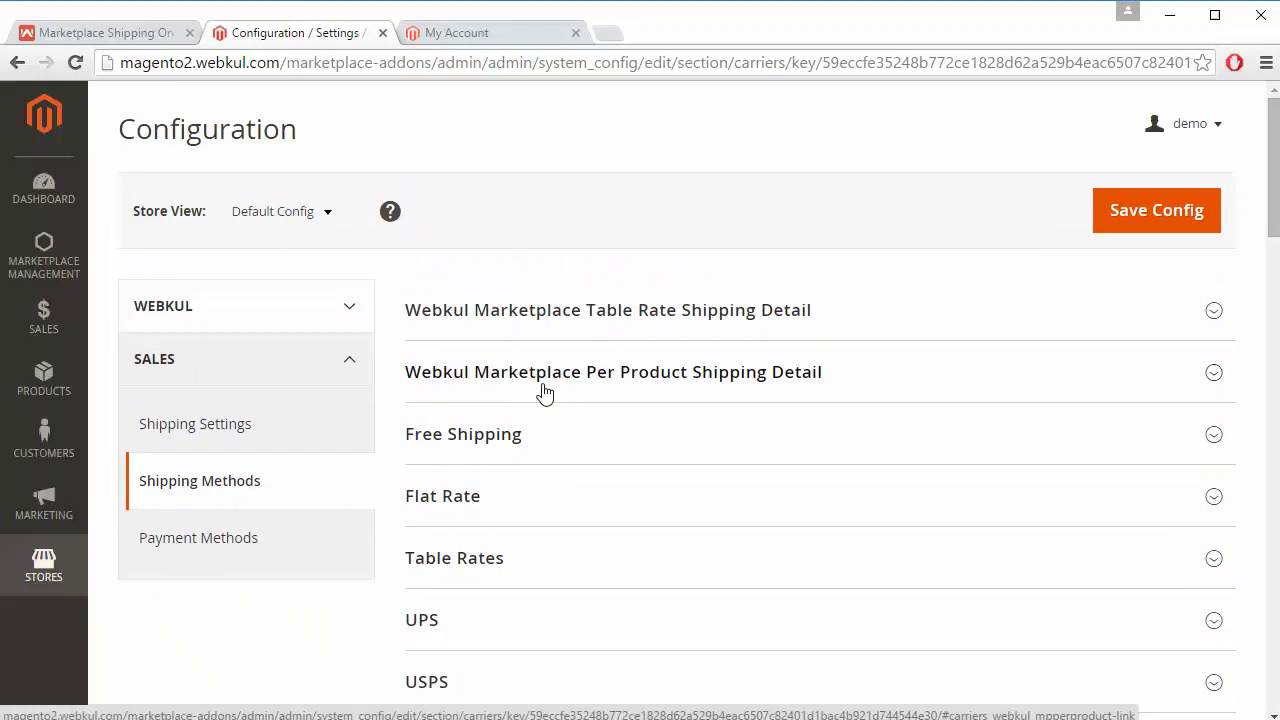
Step: Expand Webkul Marketplace Per Product Shipping Detail and confirm Enabled is set to Yes
{"action": "left_click", "coordinate": [653, 380]}
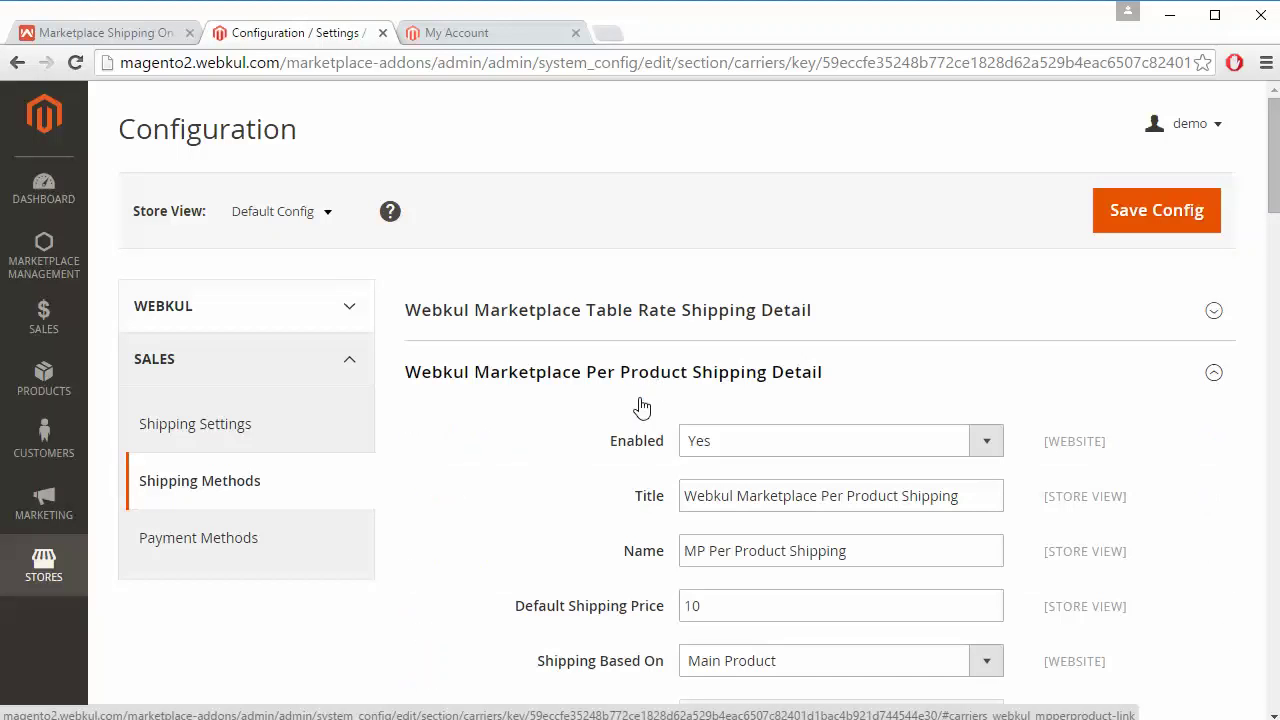
{"action": "scroll", "coordinate": [585, 496], "scroll_direction": "down", "scroll_amount": 2}
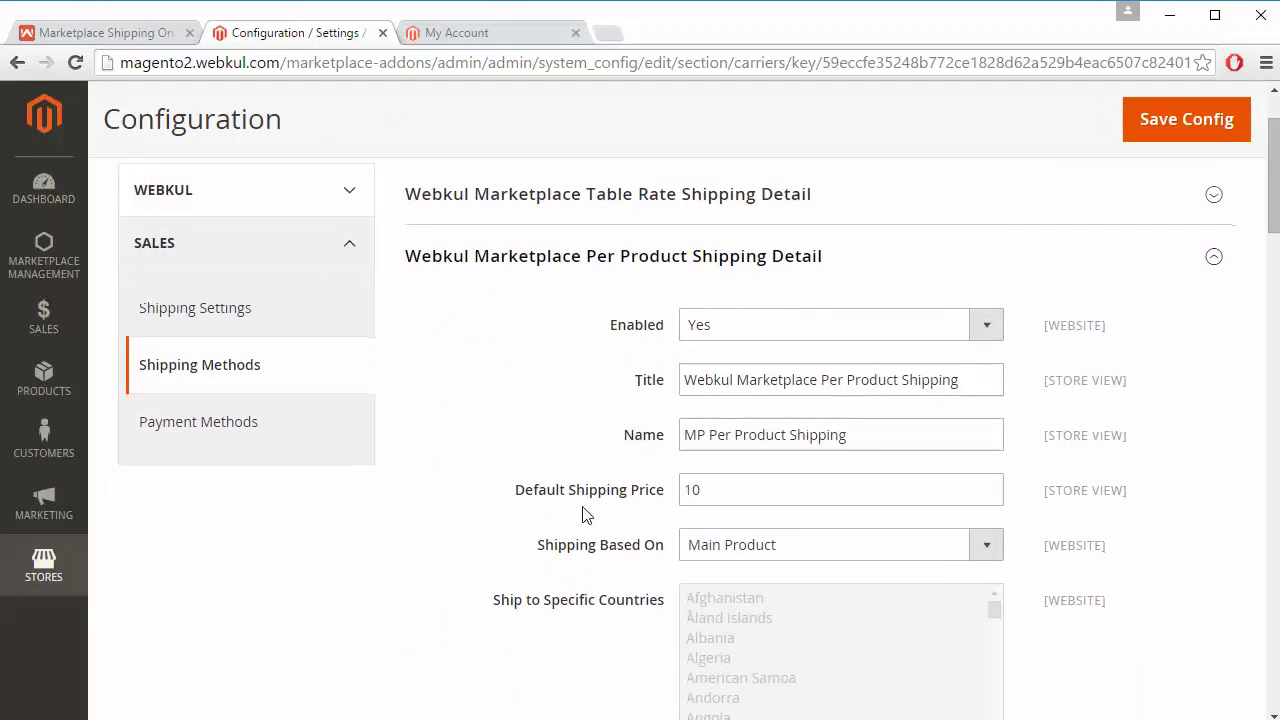
{"action": "scroll", "coordinate": [566, 295], "scroll_direction": "up", "scroll_amount": 2}
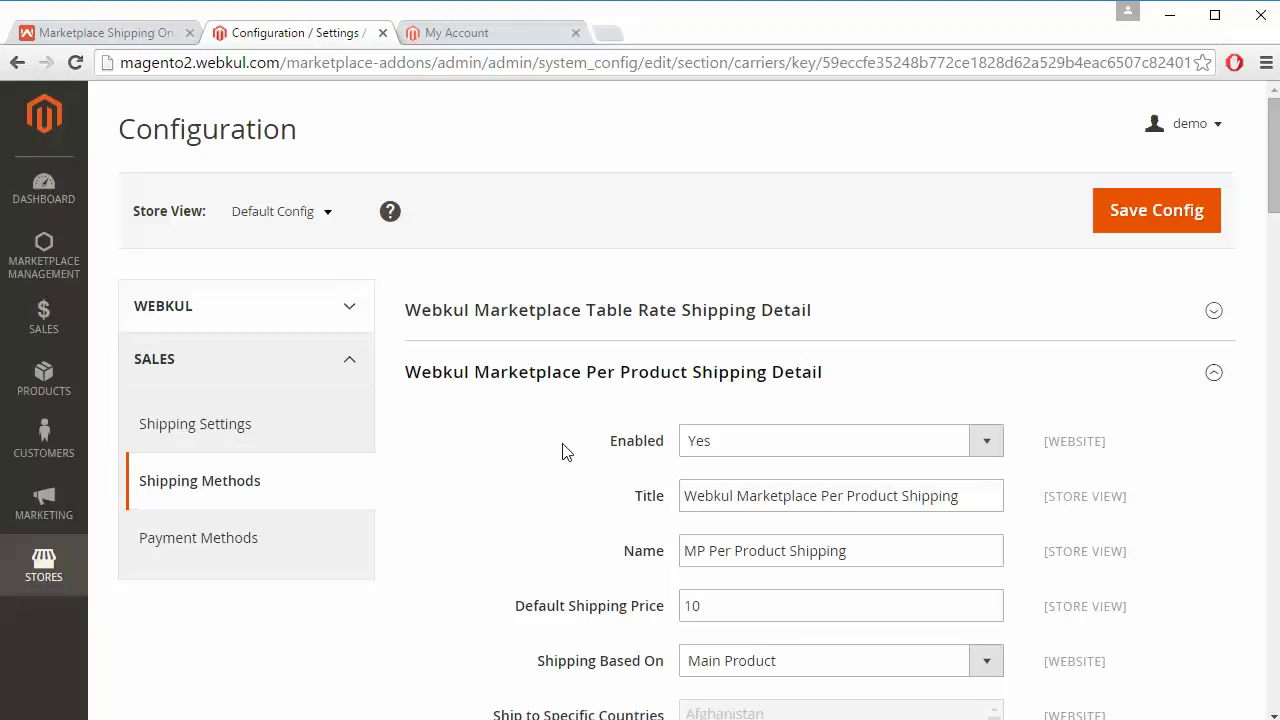
{"action": "left_click", "coordinate": [806, 449]}
{"action": "left_click", "coordinate": [806, 449]}
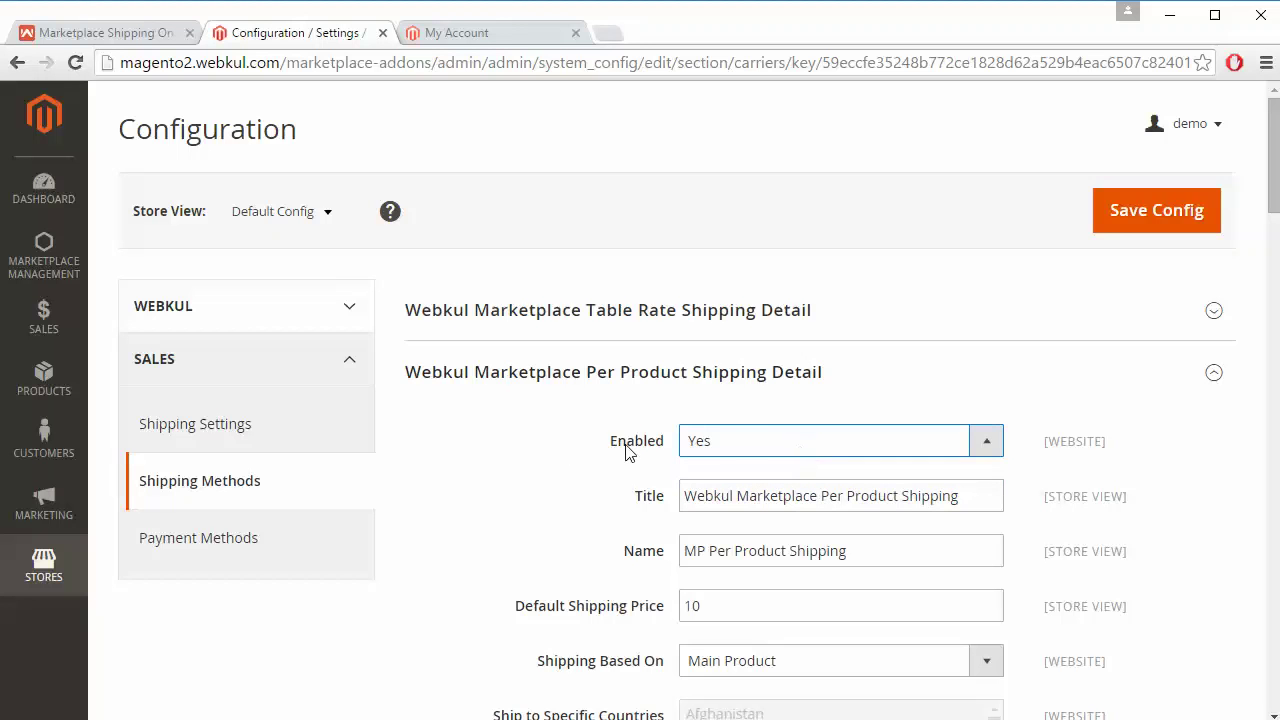
{"action": "left_click", "coordinate": [767, 441]}
{"action": "left_click", "coordinate": [767, 441]}
{"action": "left_click", "coordinate": [768, 441]}
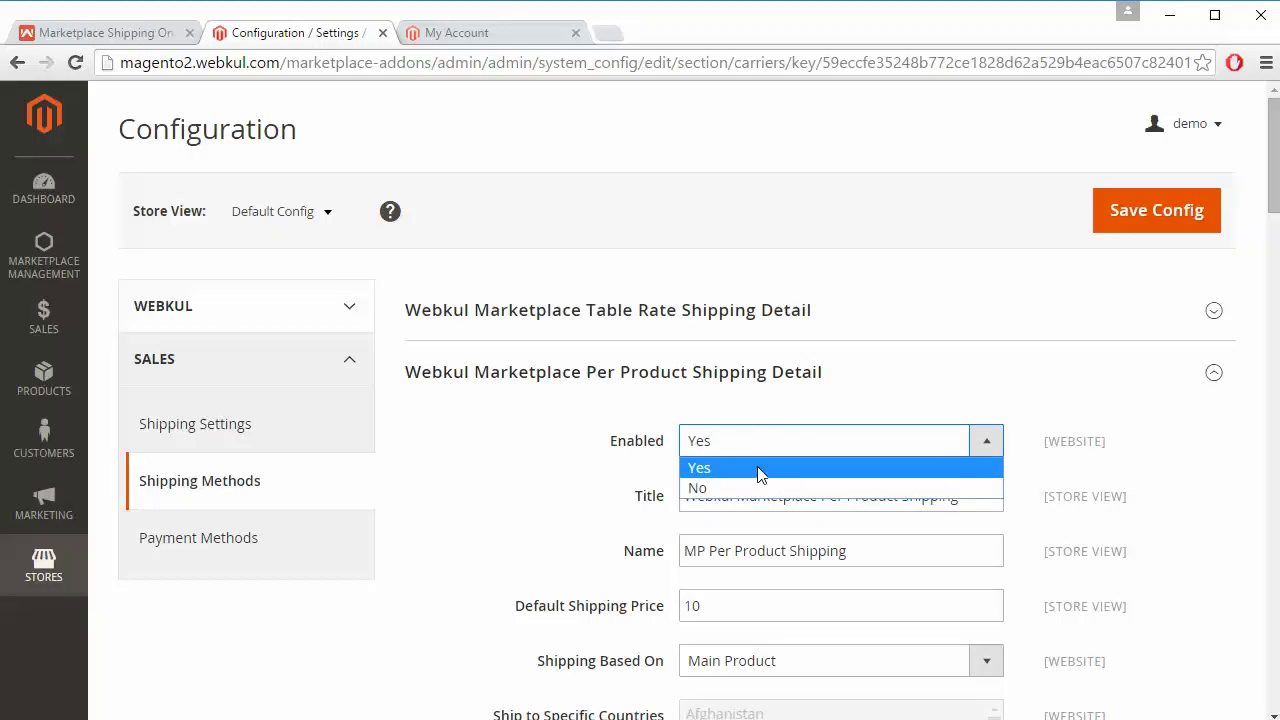
{"action": "left_click", "coordinate": [626, 396]}
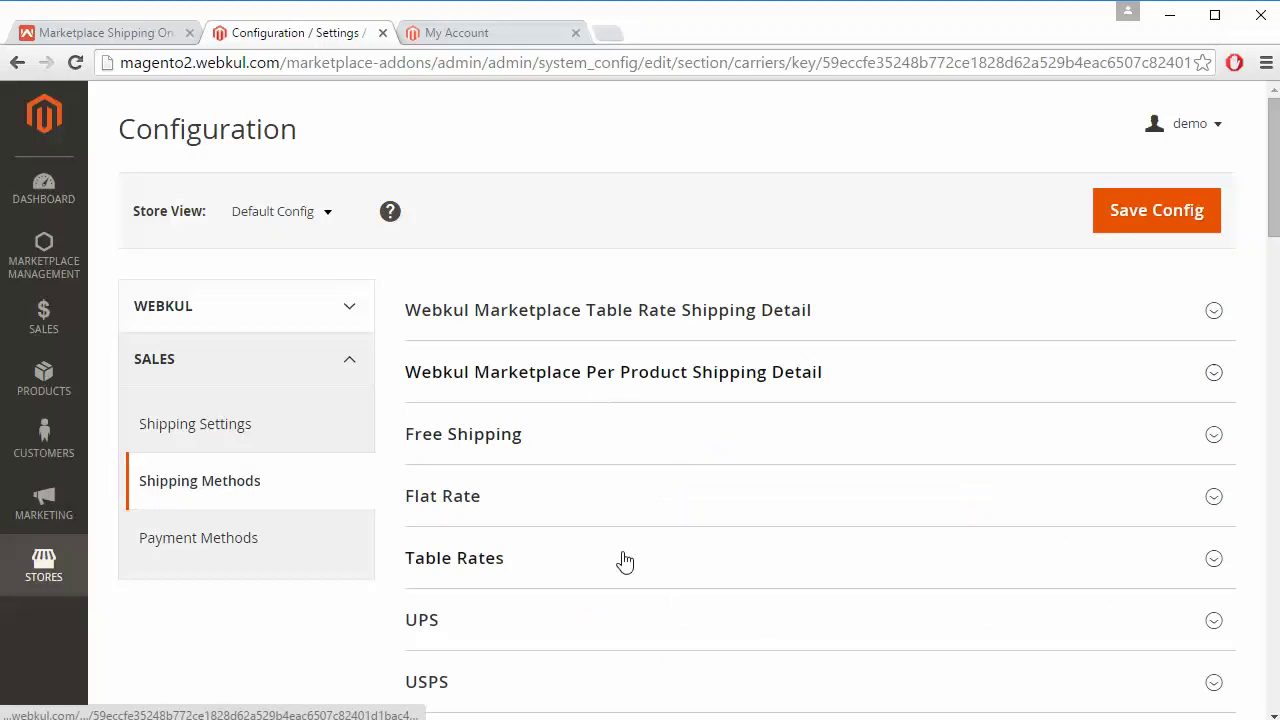
{"action": "left_click", "coordinate": [663, 352]}
Step: Review the Title, the MP Per Product Shipping name and the default shipping price of 10
{"action": "scroll", "coordinate": [518, 572], "scroll_direction": "down", "scroll_amount": 1}
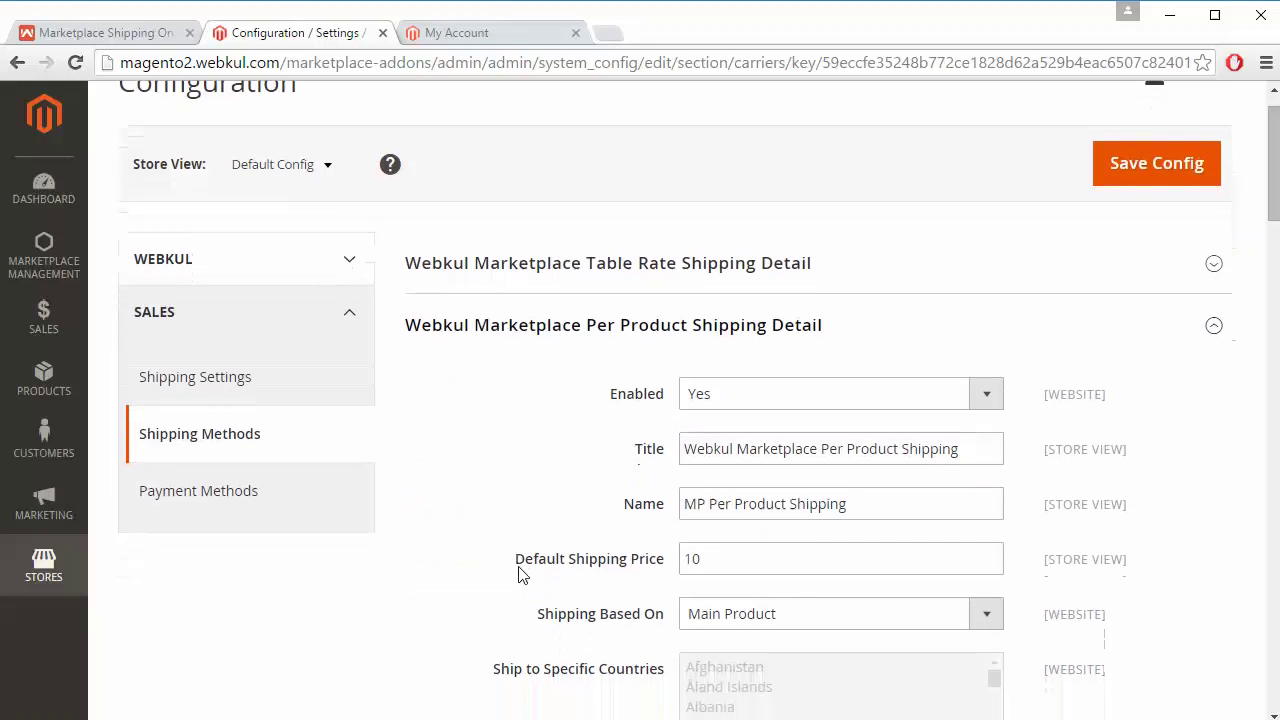
{"action": "left_click", "coordinate": [812, 456]}
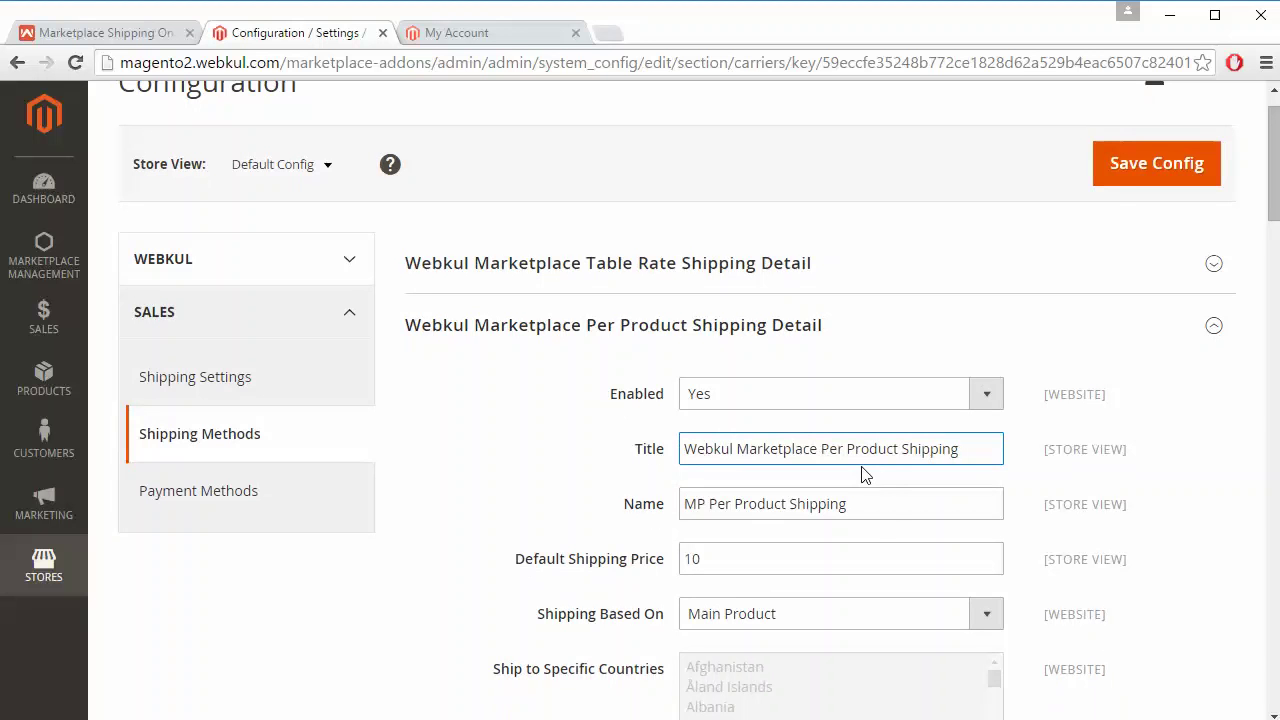
{"action": "left_click", "coordinate": [873, 511]}
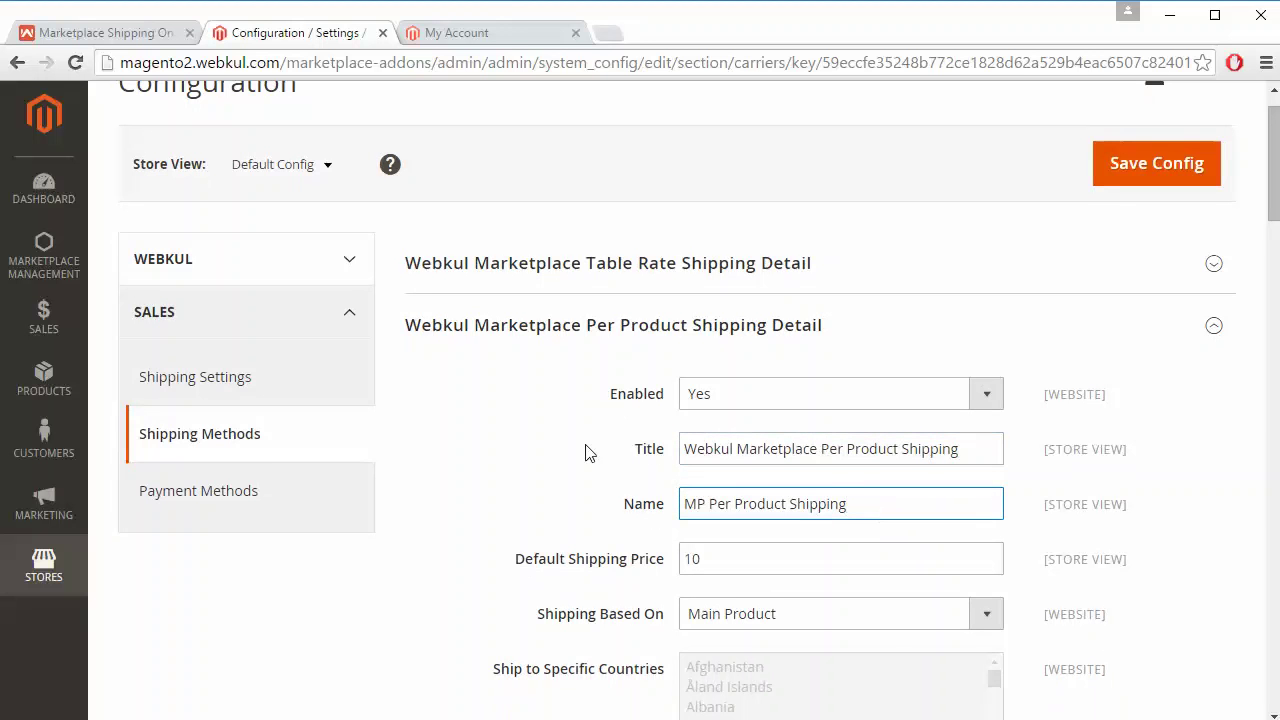
{"action": "scroll", "coordinate": [551, 449], "scroll_direction": "down", "scroll_amount": 1}
{"action": "scroll", "coordinate": [555, 450], "scroll_direction": "down", "scroll_amount": 3}
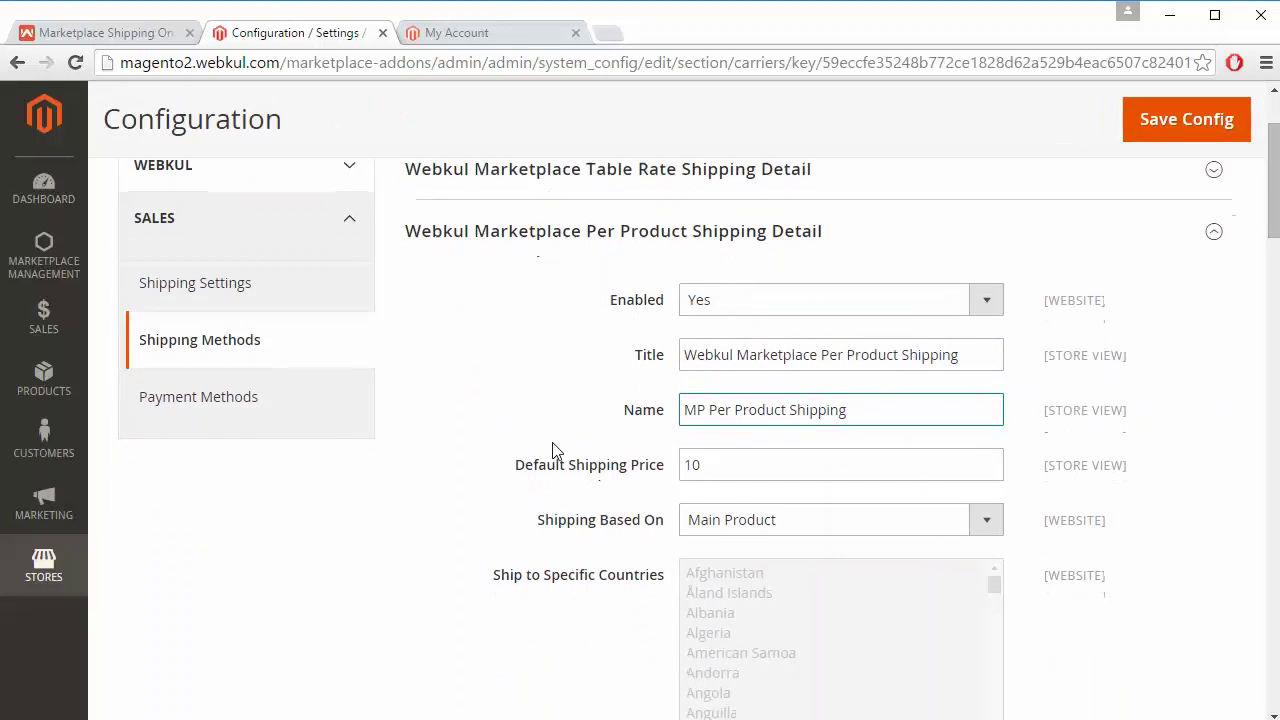
{"action": "left_click", "coordinate": [705, 395]}
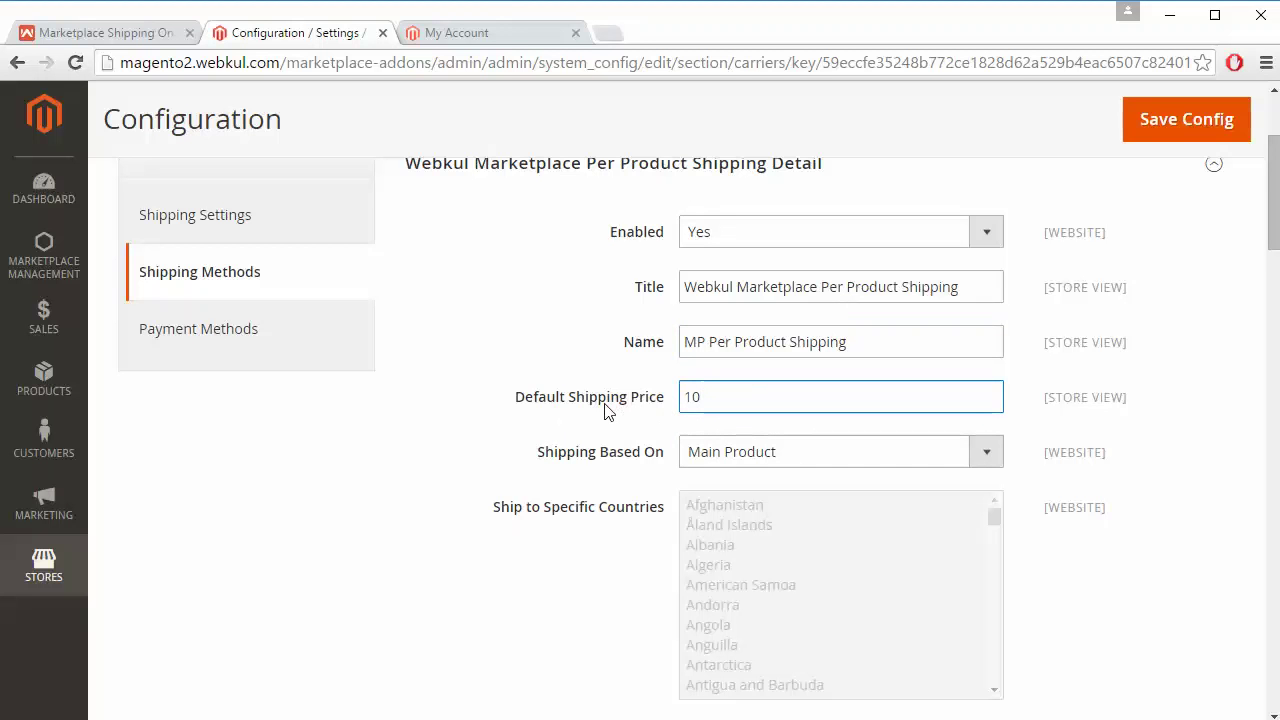
Step: Set Shipping Based On to Main Product for per-product shipping
{"action": "scroll", "coordinate": [605, 410], "scroll_direction": "down", "scroll_amount": 1}
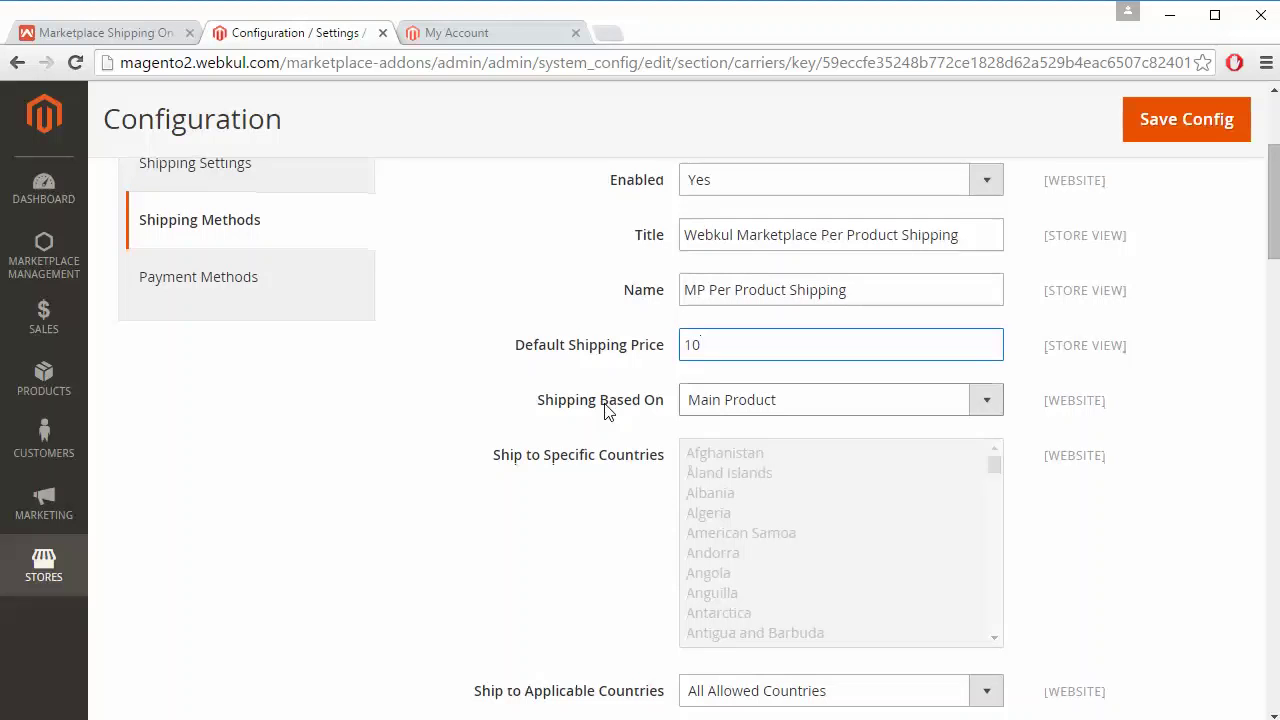
{"action": "left_click", "coordinate": [929, 415]}
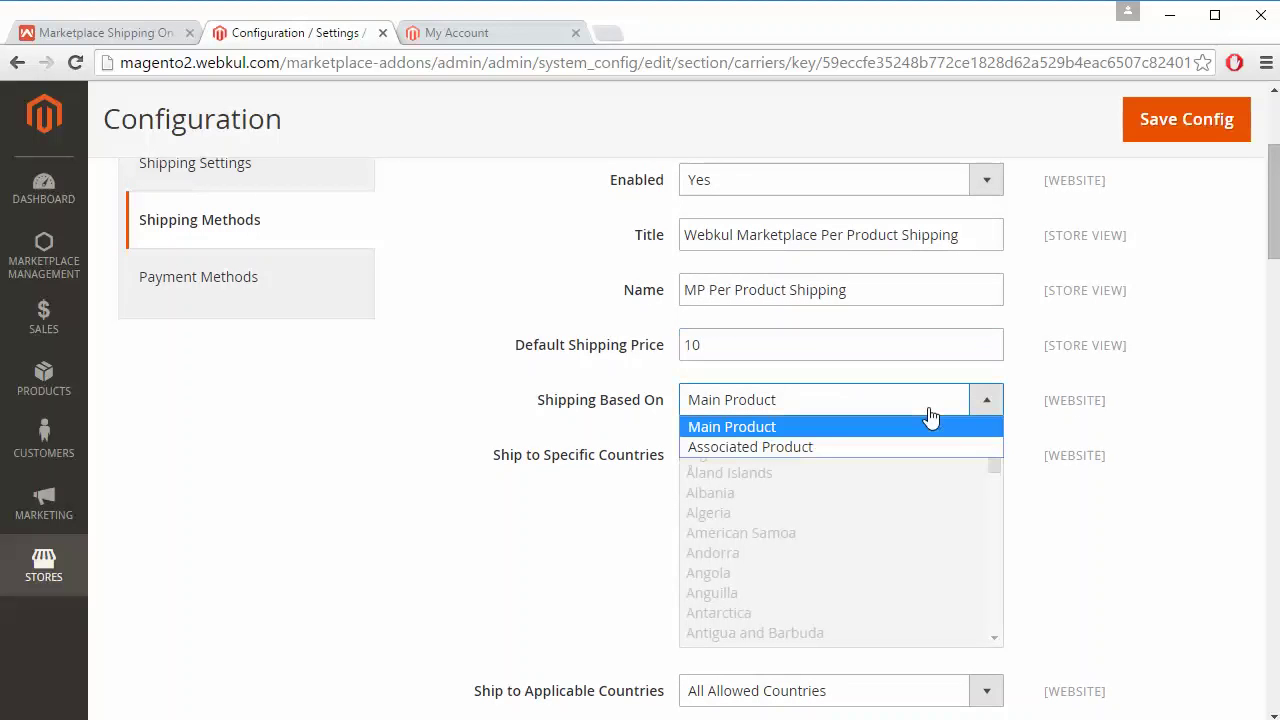
{"action": "left_click", "coordinate": [929, 413]}
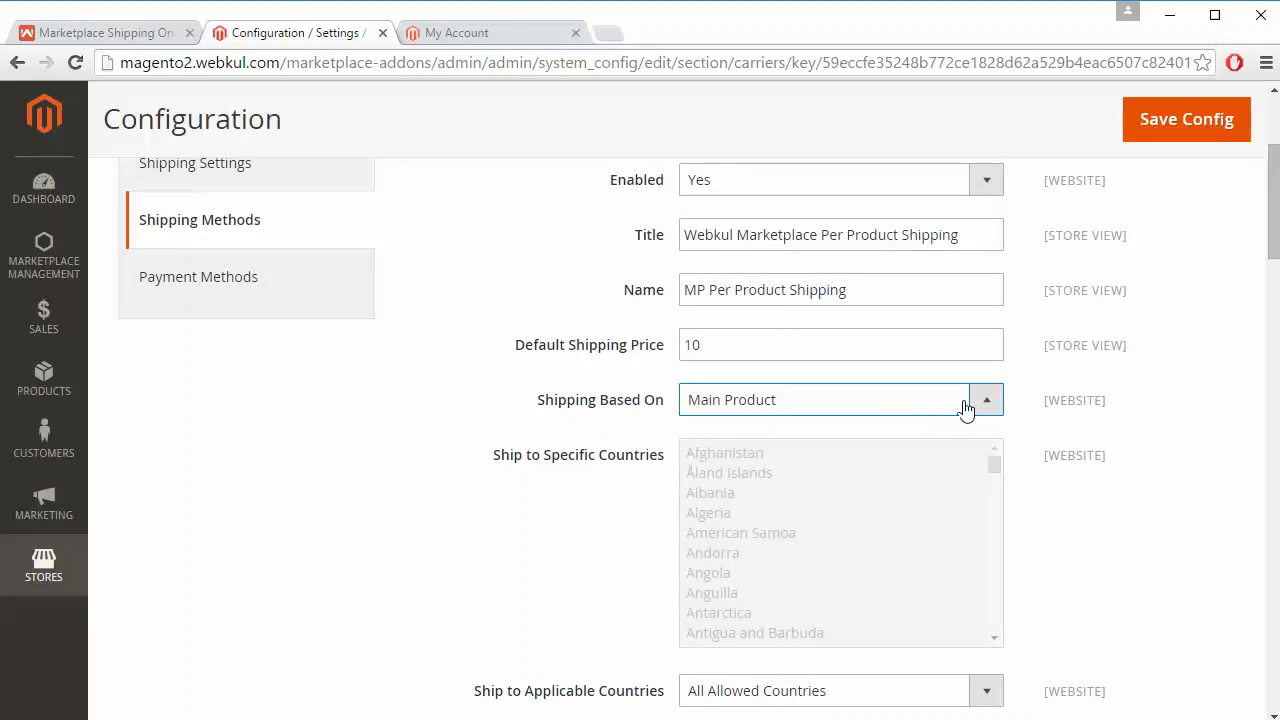
{"action": "left_click", "coordinate": [986, 408]}
{"action": "left_click", "coordinate": [897, 447]}
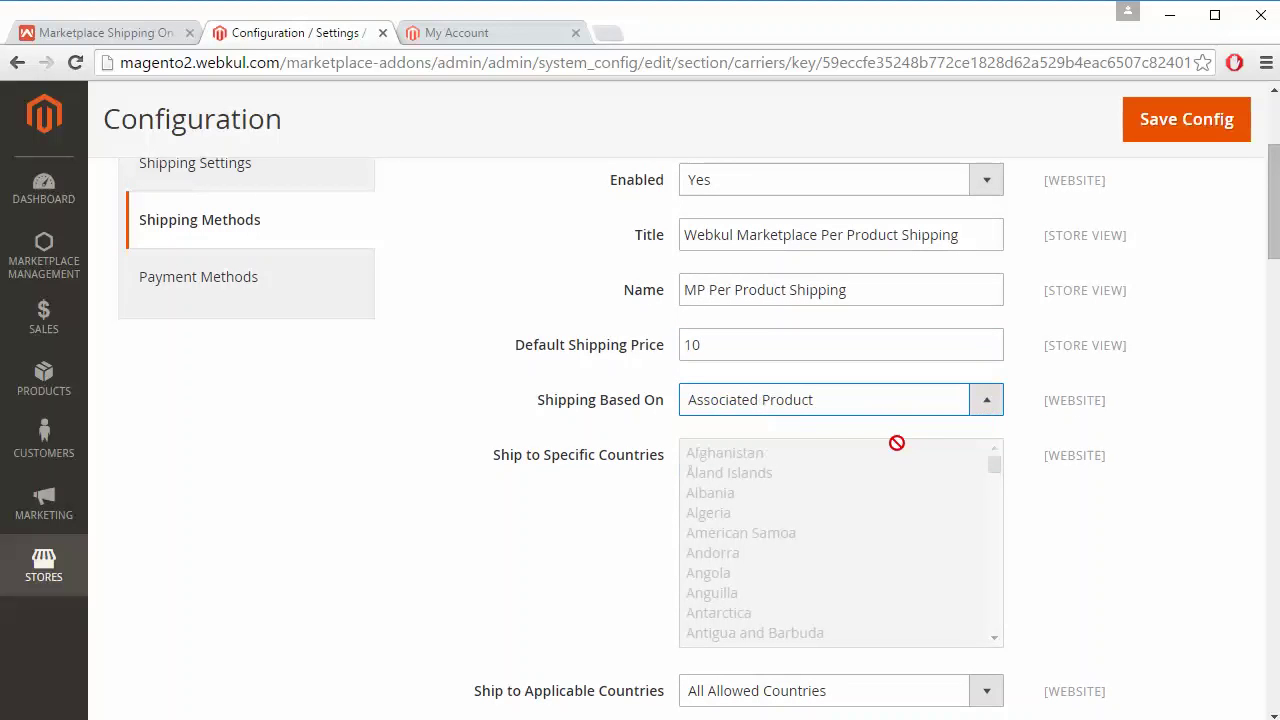
{"action": "left_click", "coordinate": [966, 411]}
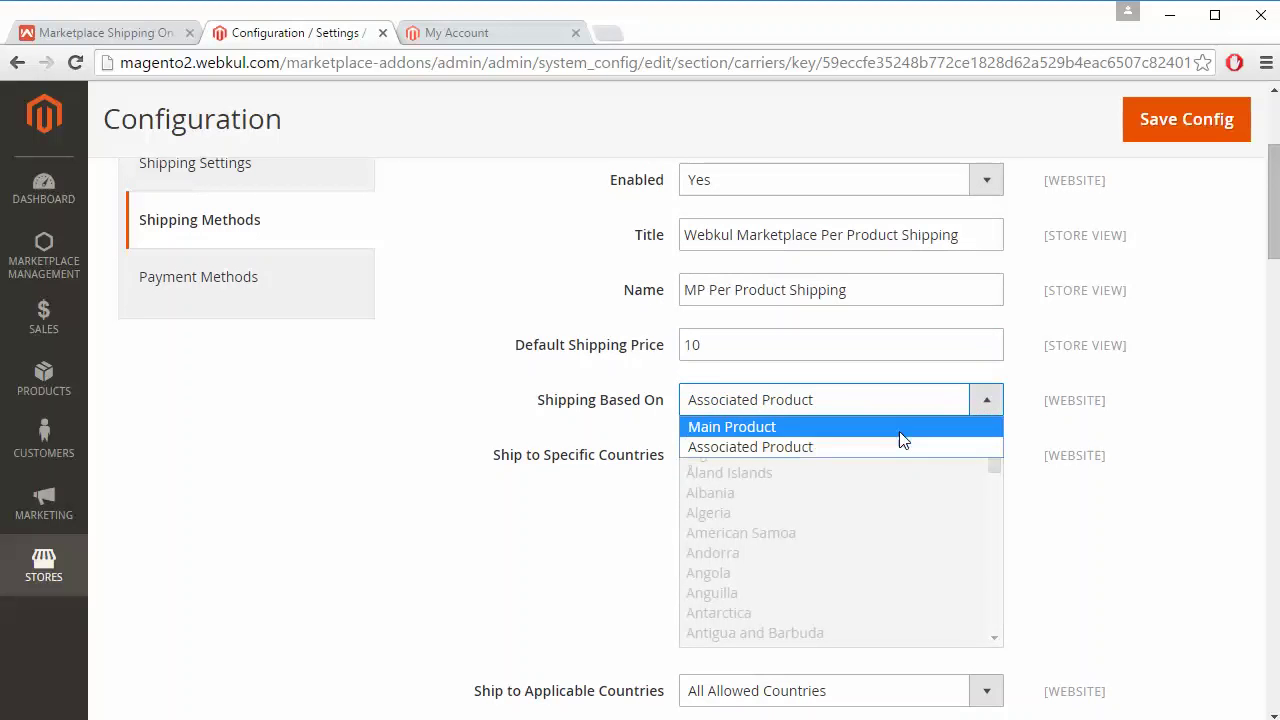
{"action": "left_click", "coordinate": [903, 437]}
{"action": "scroll", "coordinate": [596, 413], "scroll_direction": "down", "scroll_amount": 1}
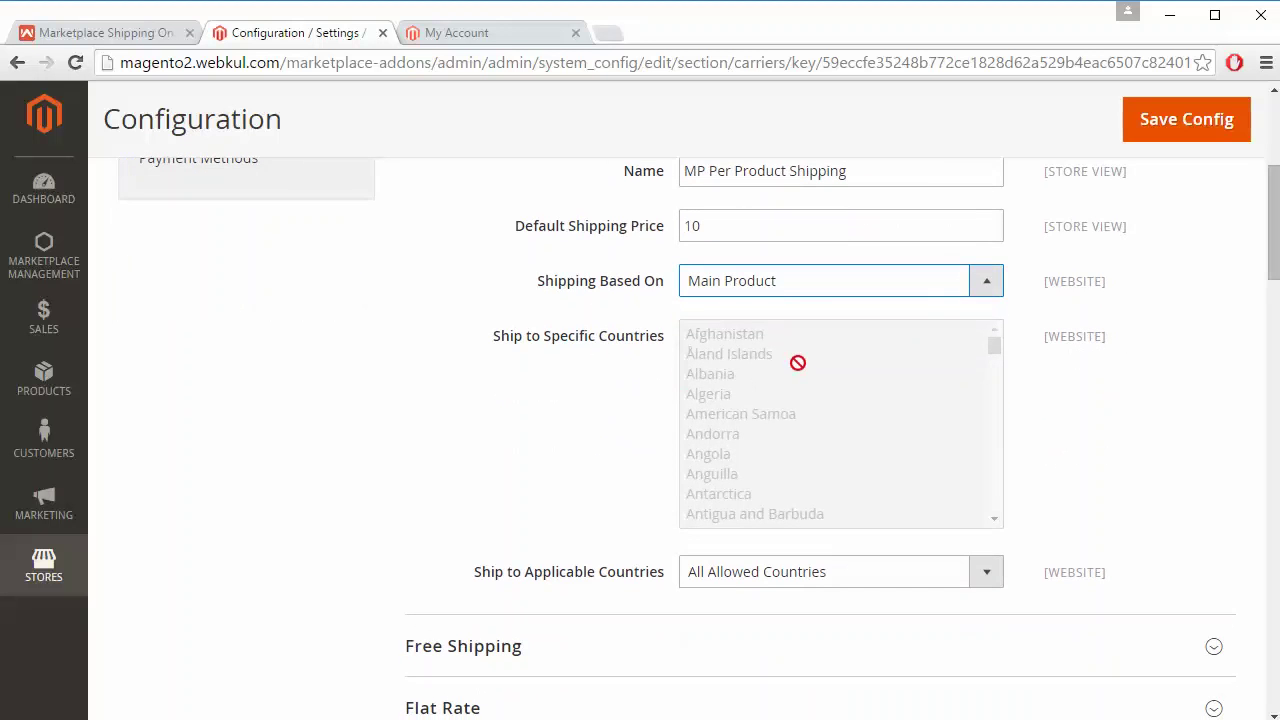
{"action": "scroll", "coordinate": [1060, 535], "scroll_direction": "down", "scroll_amount": 1}
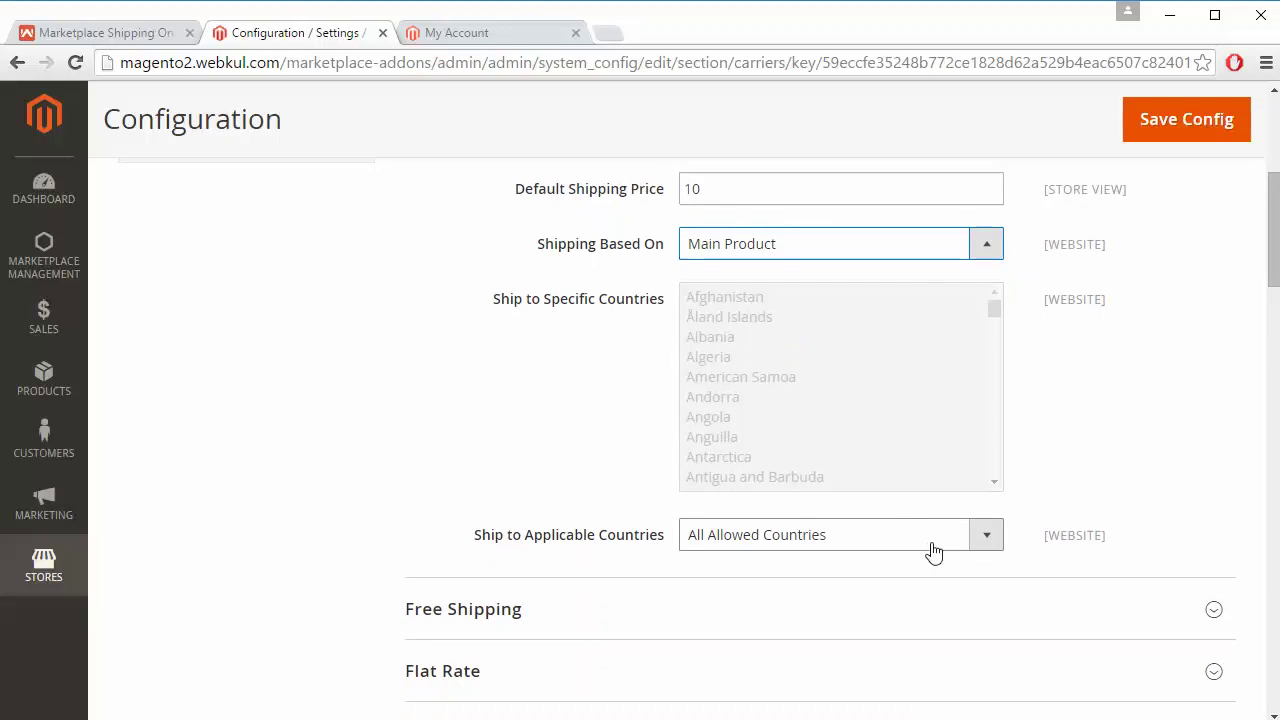
Step: Keep Ship to Applicable Countries at All Allowed Countries and save the configuration
{"action": "left_click", "coordinate": [994, 548]}
{"action": "left_click", "coordinate": [835, 588]}
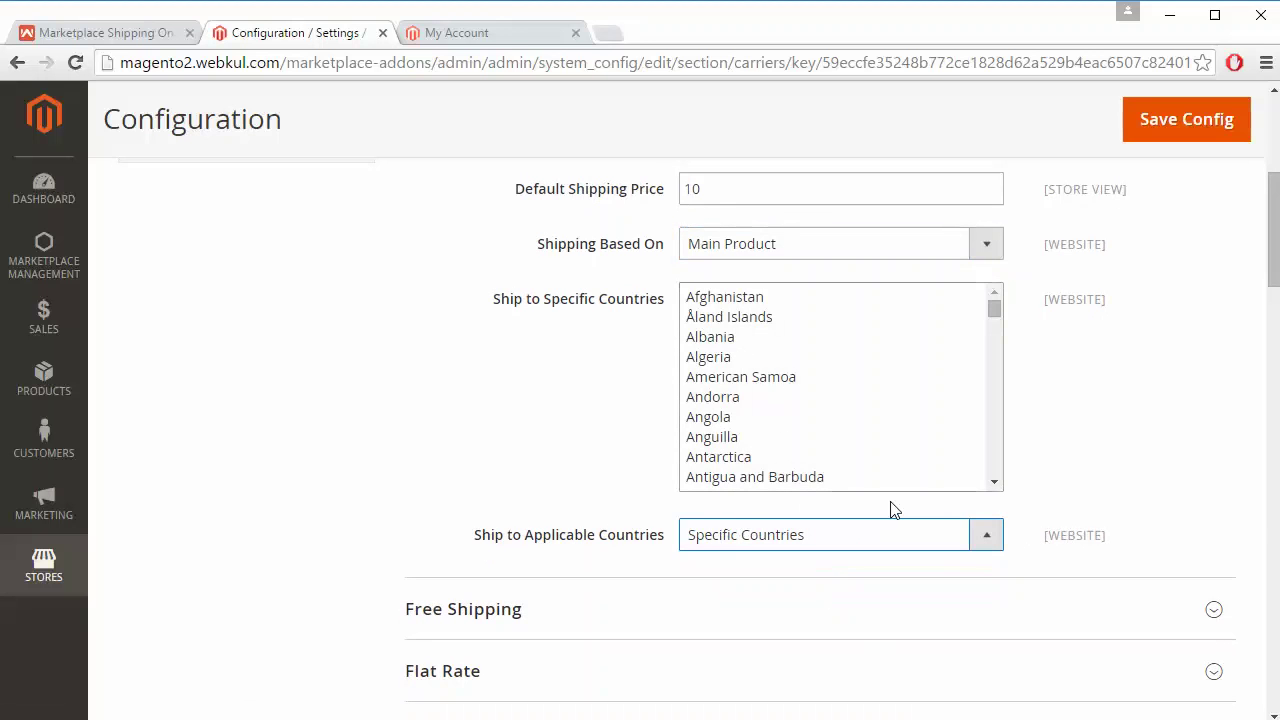
{"action": "left_click", "coordinate": [994, 540]}
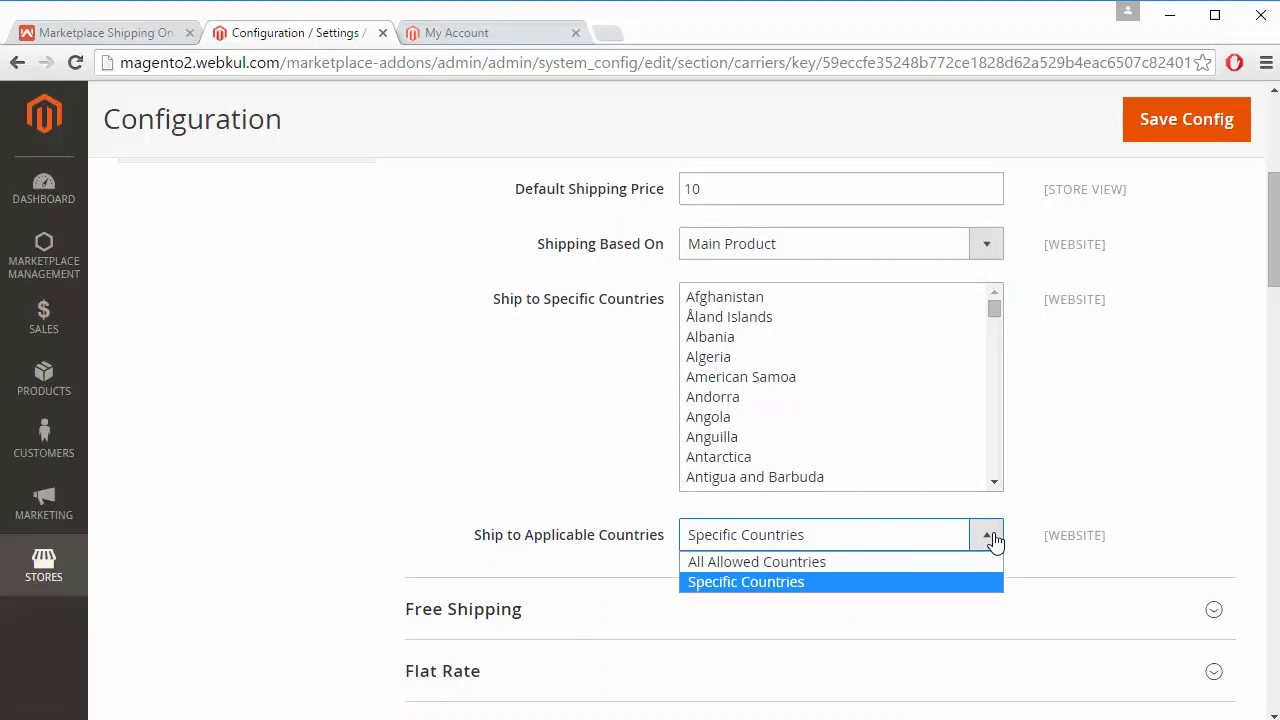
{"action": "left_click", "coordinate": [854, 561]}
{"action": "scroll", "coordinate": [530, 483], "scroll_direction": "down", "scroll_amount": 2}
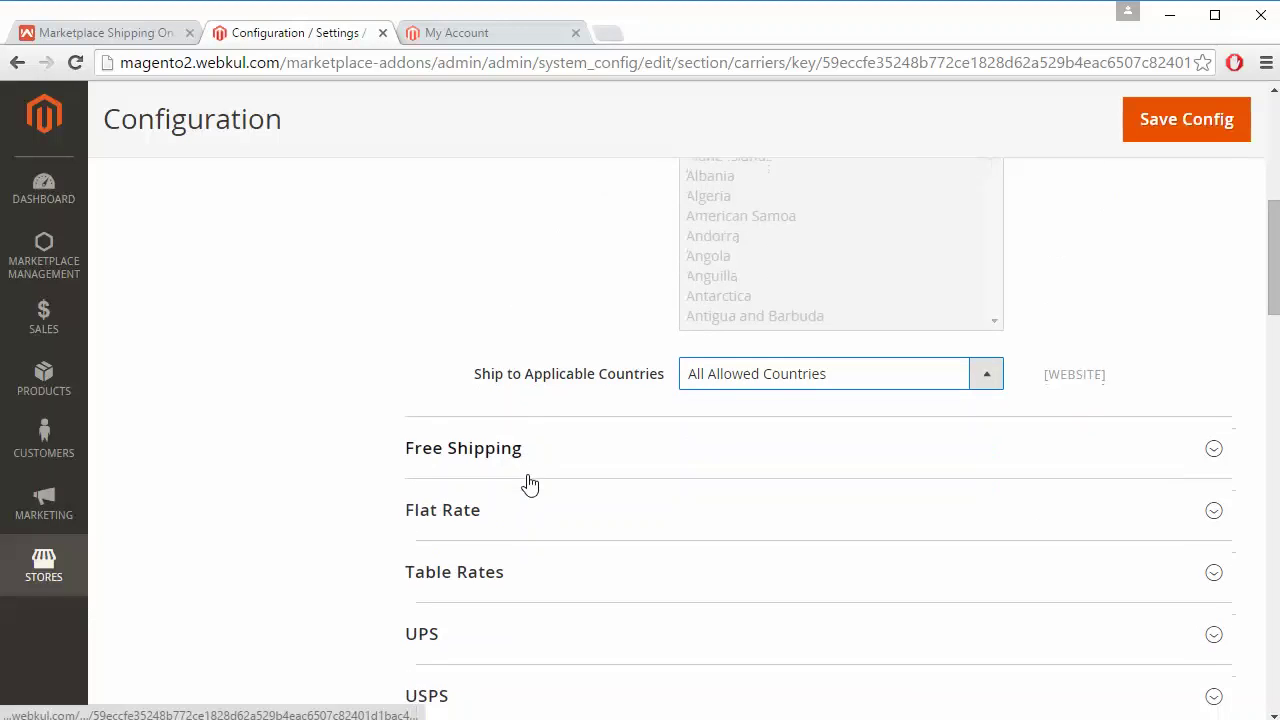
{"action": "scroll", "coordinate": [530, 483], "scroll_direction": "up", "scroll_amount": 3}
{"action": "scroll", "coordinate": [530, 483], "scroll_direction": "up", "scroll_amount": 3}
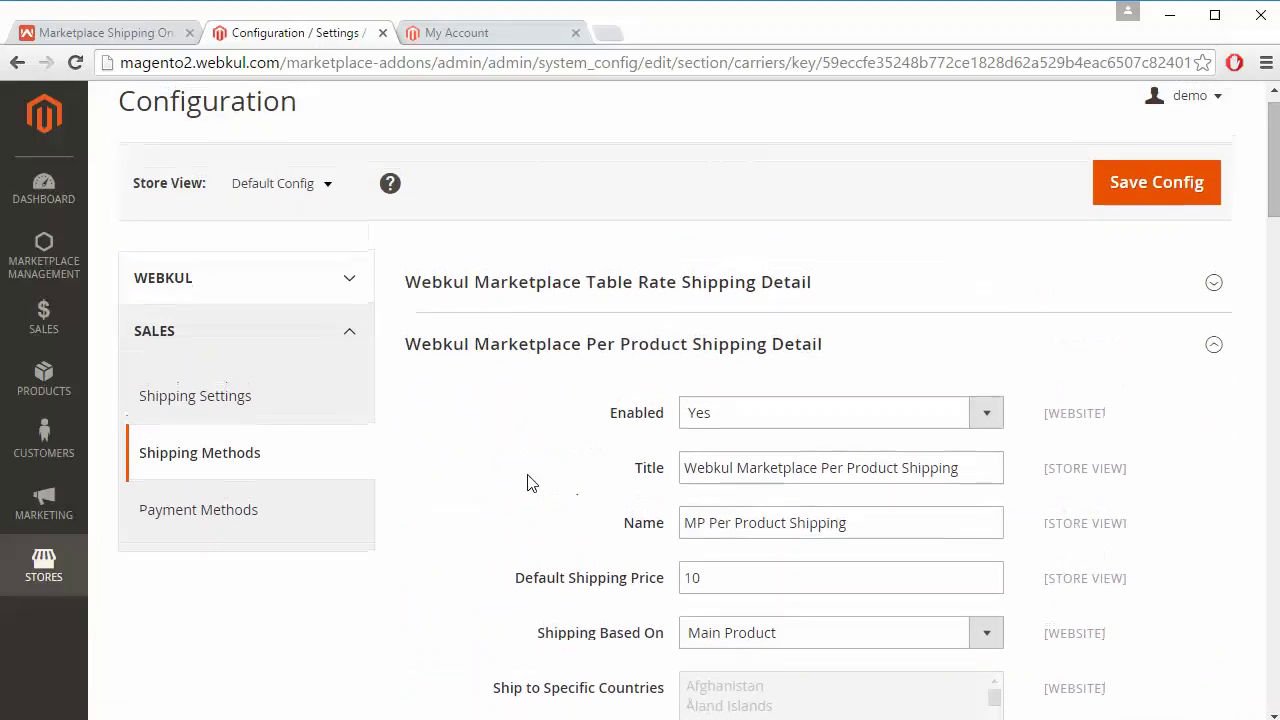
{"action": "left_click", "coordinate": [1134, 180]}
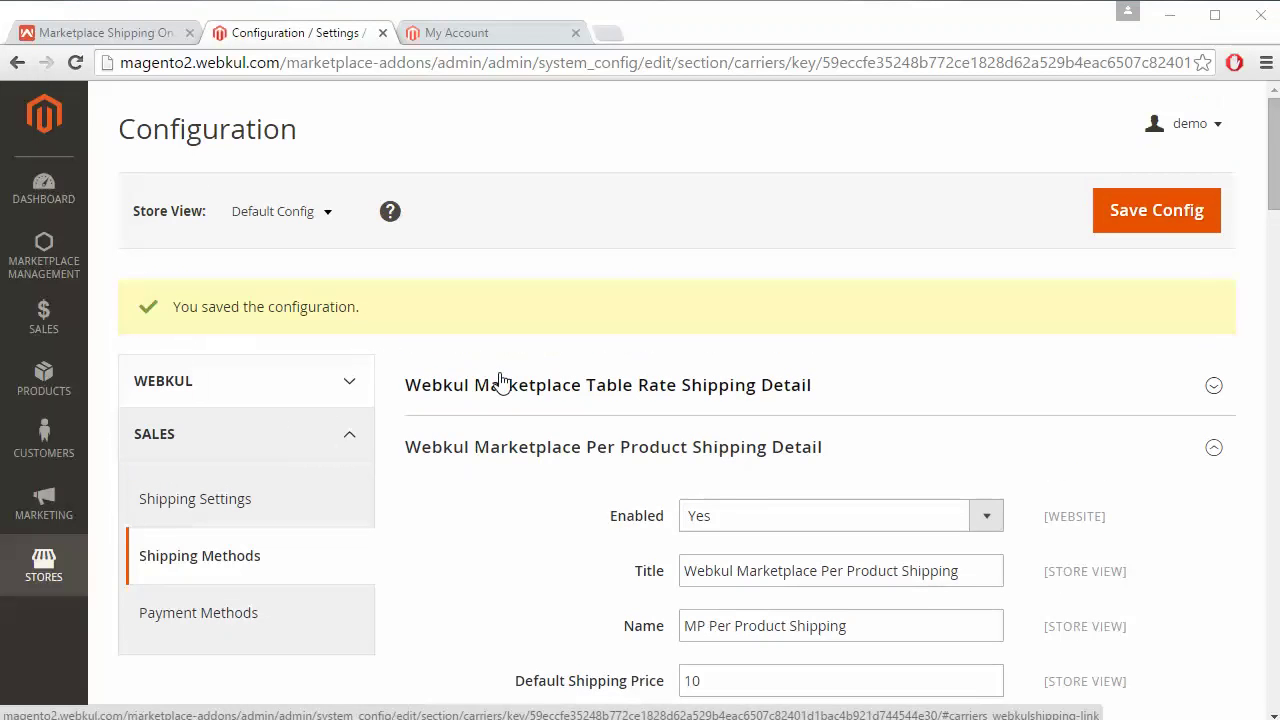
Step: Open Products > Catalog and edit the Nick Sim1 product
{"action": "left_click", "coordinate": [52, 393]}
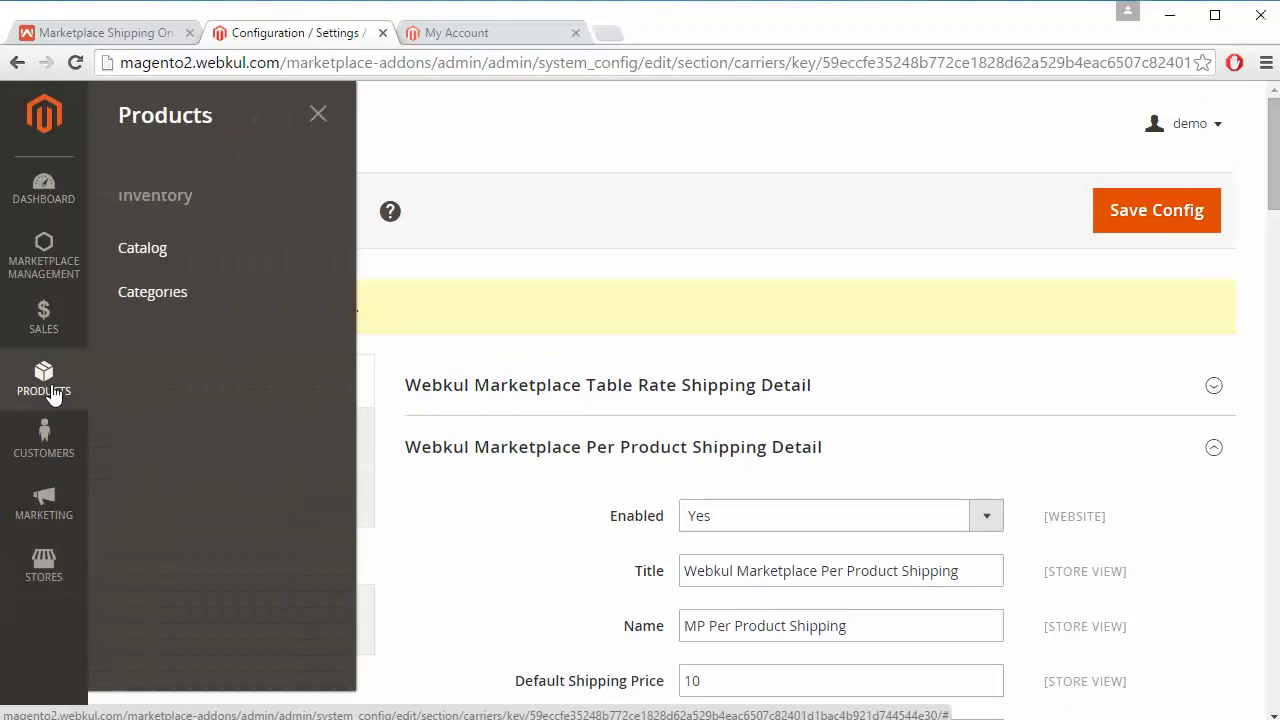
{"action": "left_click", "coordinate": [170, 247]}
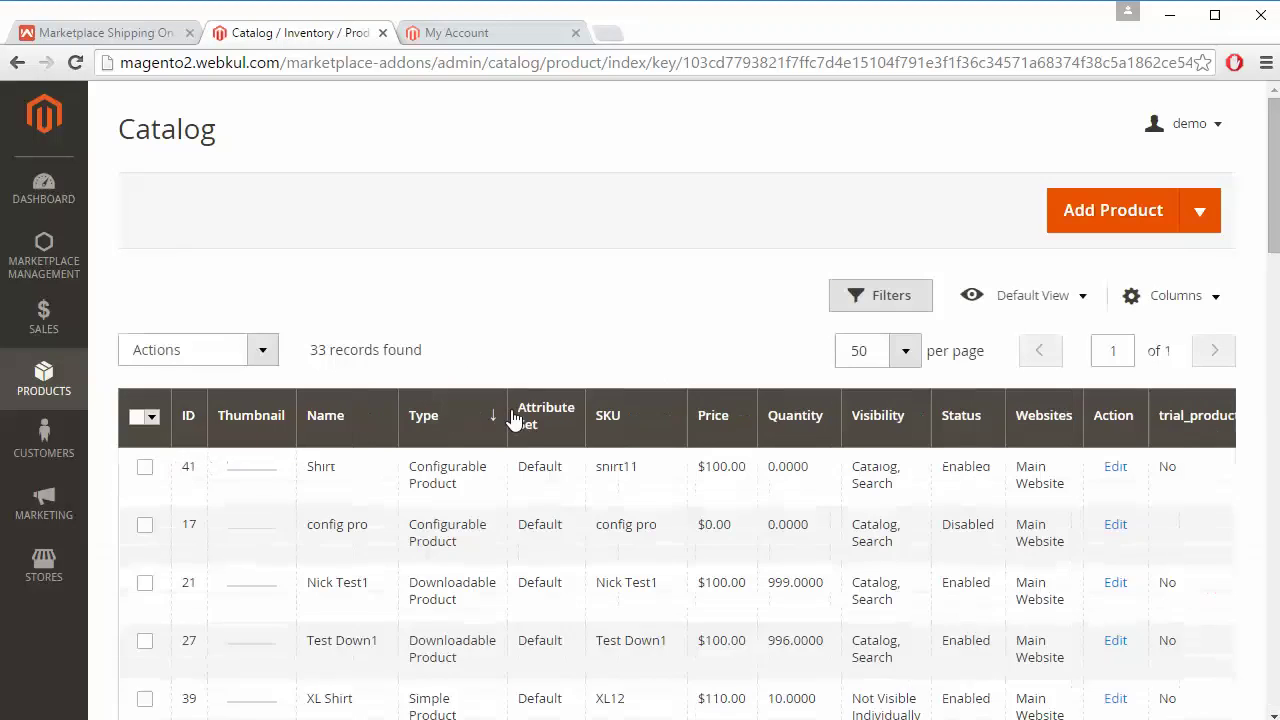
{"action": "scroll", "coordinate": [578, 542], "scroll_direction": "down", "scroll_amount": 2}
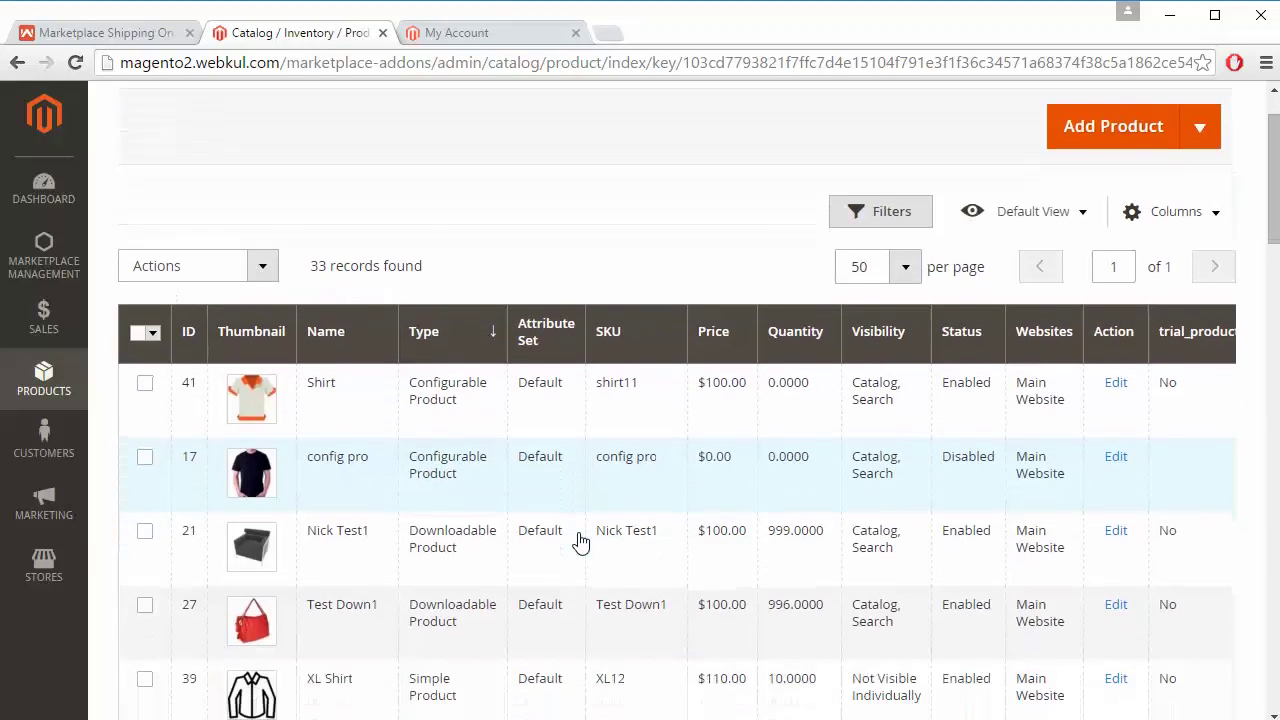
{"action": "scroll", "coordinate": [581, 542], "scroll_direction": "down", "scroll_amount": 1}
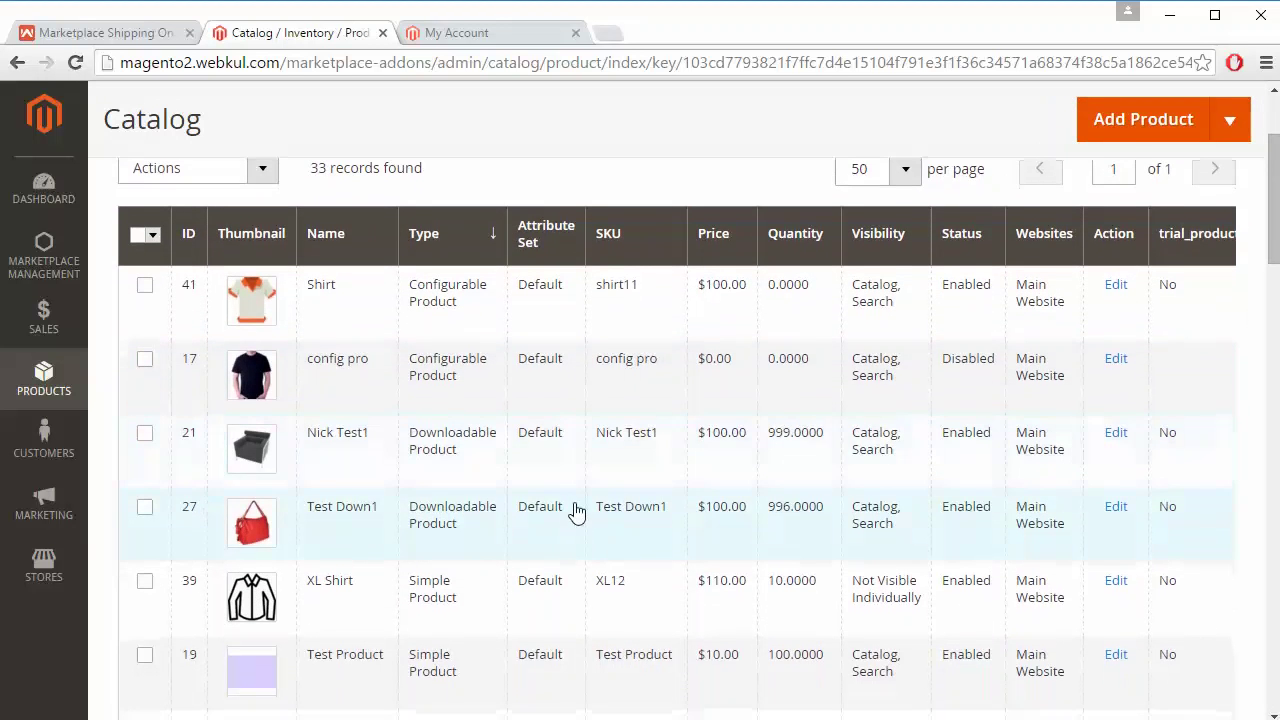
{"action": "scroll", "coordinate": [576, 510], "scroll_direction": "down", "scroll_amount": 2}
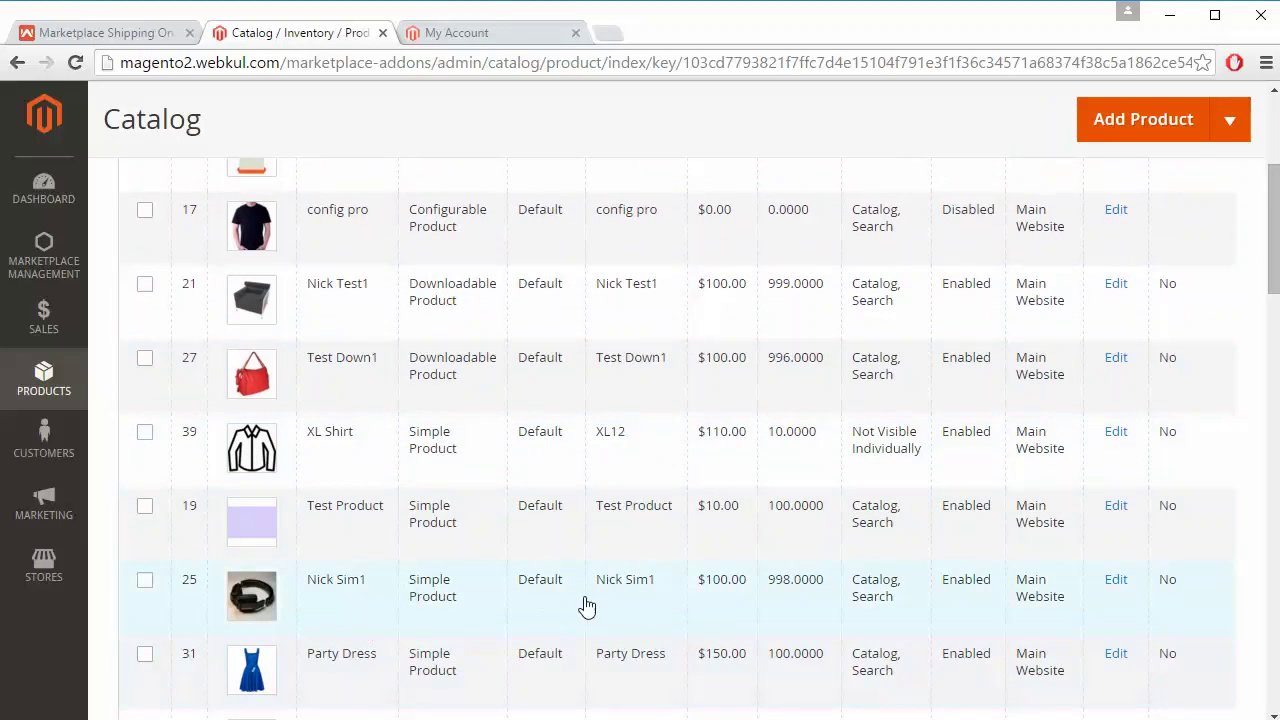
{"action": "left_click", "coordinate": [1121, 582]}
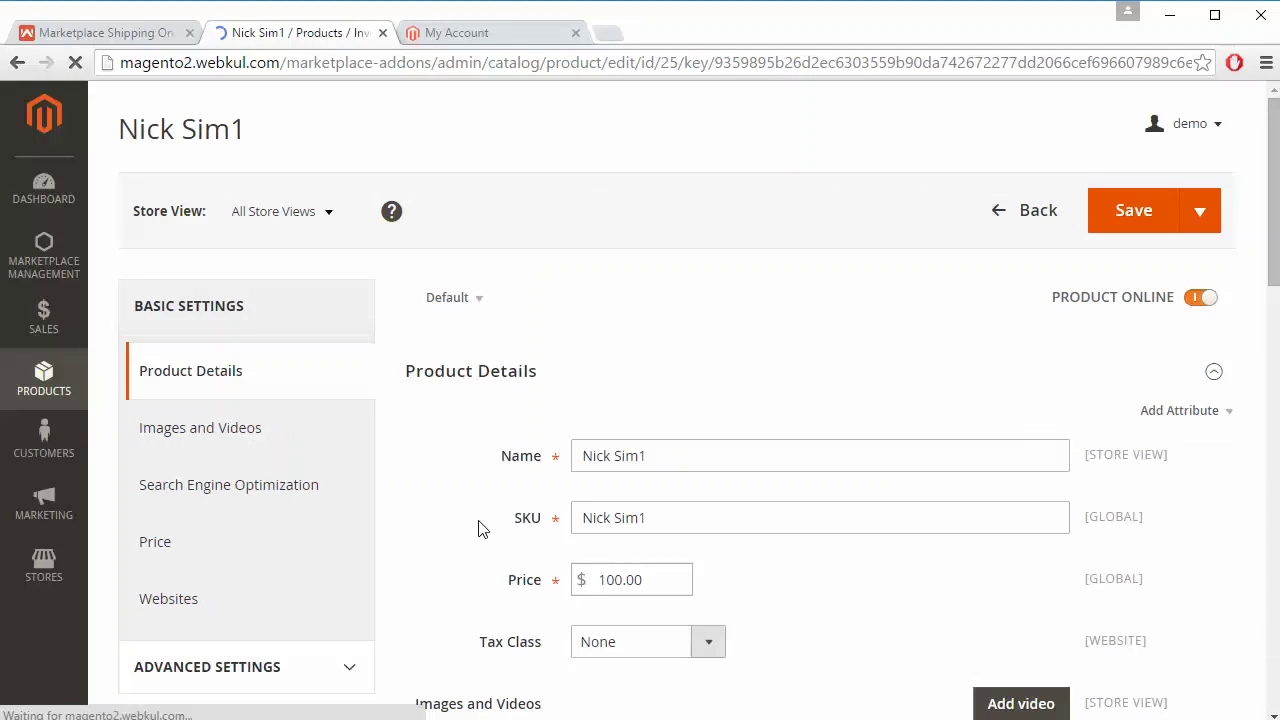
Step: Set Nick Sim1's Shipping Charges to 50 in the Price section and save the product
{"action": "scroll", "coordinate": [478, 527], "scroll_direction": "down", "scroll_amount": 2}
{"action": "scroll", "coordinate": [478, 529], "scroll_direction": "down", "scroll_amount": 7}
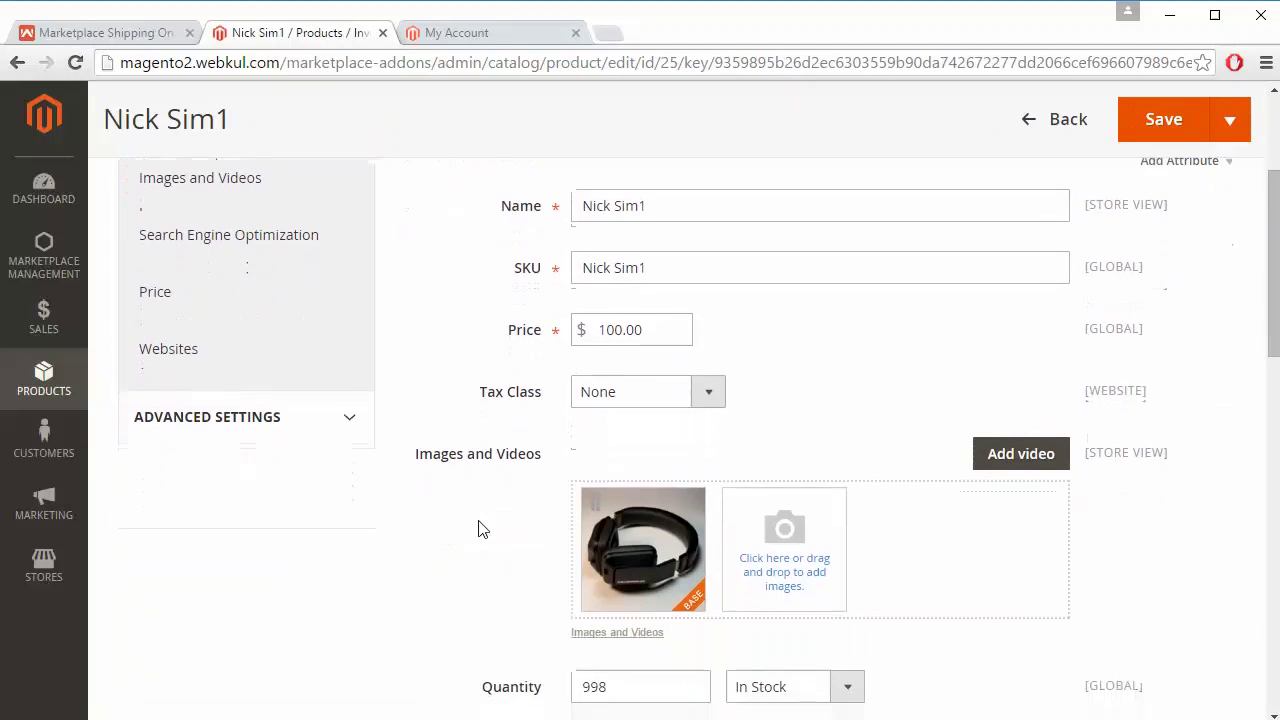
{"action": "scroll", "coordinate": [478, 529], "scroll_direction": "down", "scroll_amount": 6}
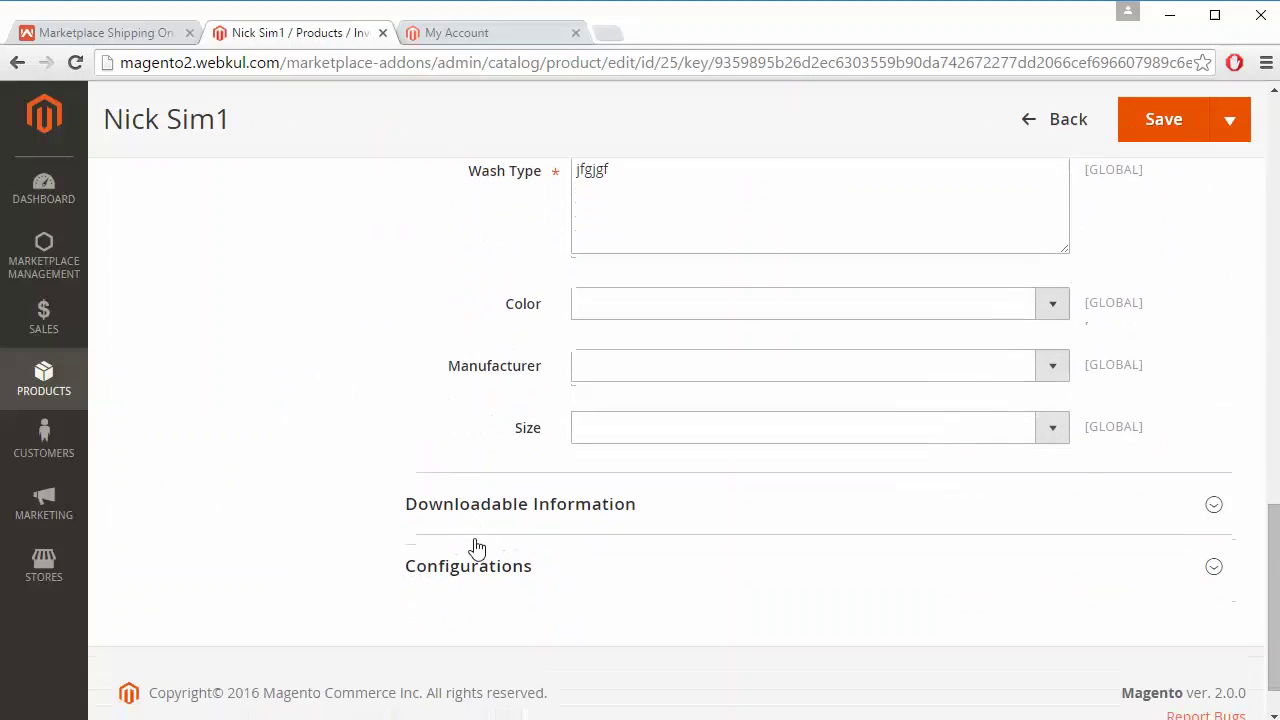
{"action": "scroll", "coordinate": [475, 545], "scroll_direction": "up", "scroll_amount": 3}
{"action": "scroll", "coordinate": [475, 548], "scroll_direction": "up", "scroll_amount": 12}
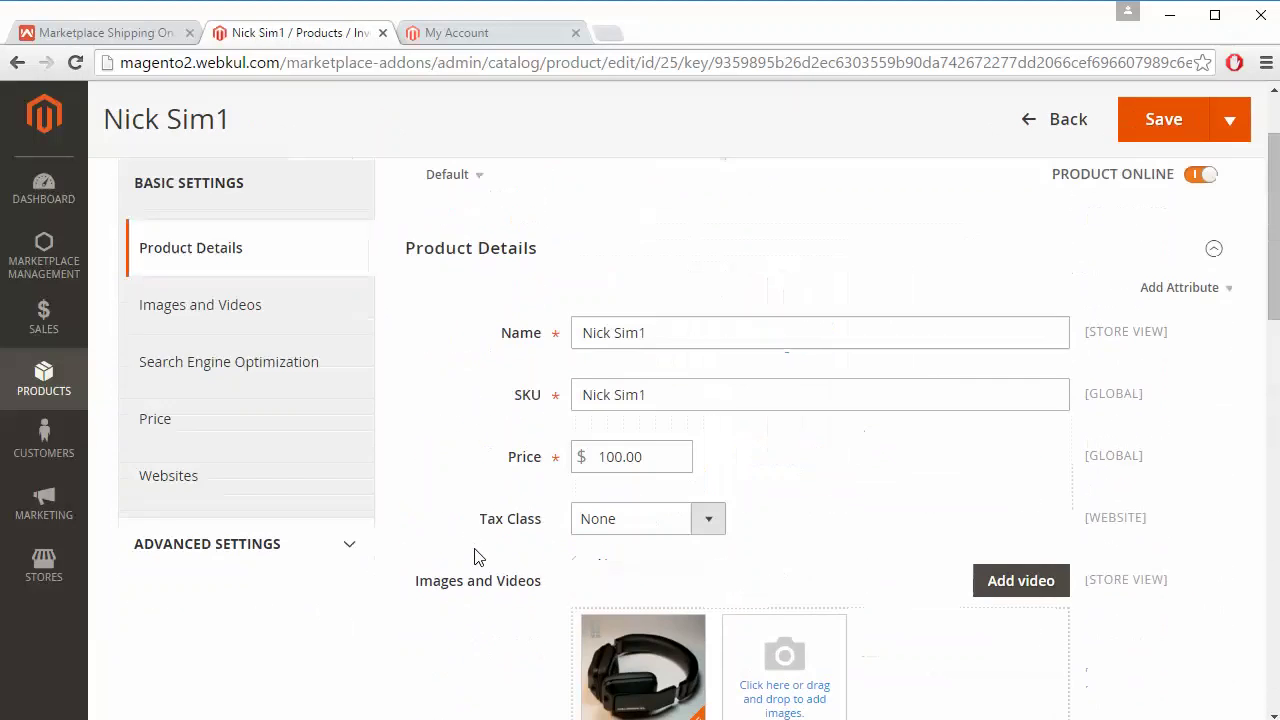
{"action": "scroll", "coordinate": [475, 557], "scroll_direction": "up", "scroll_amount": 1}
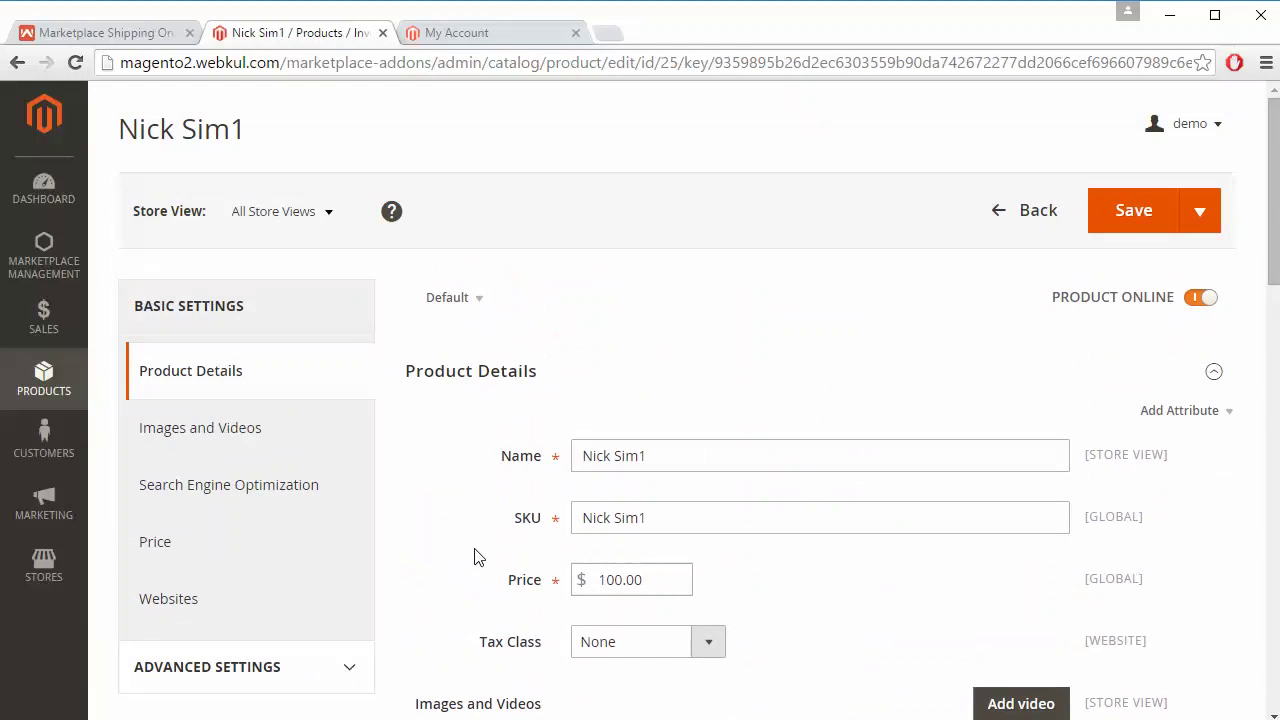
{"action": "left_click", "coordinate": [267, 546]}
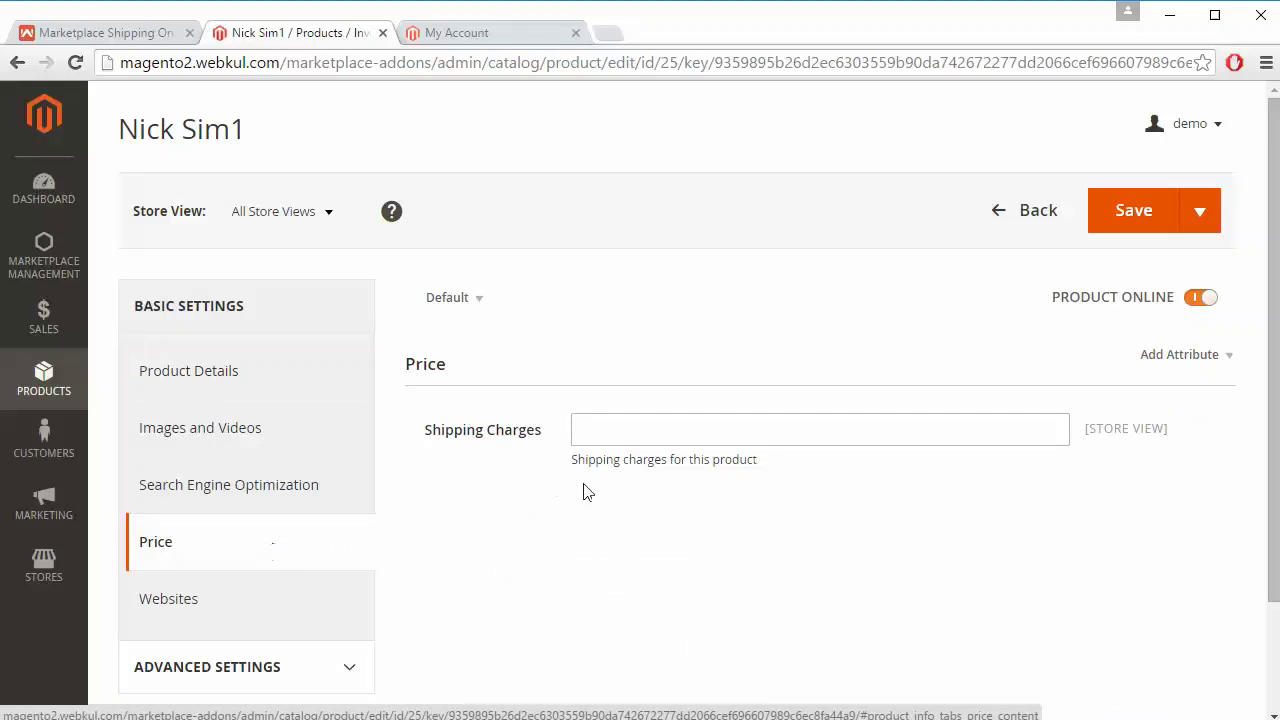
{"action": "left_click", "coordinate": [611, 426]}
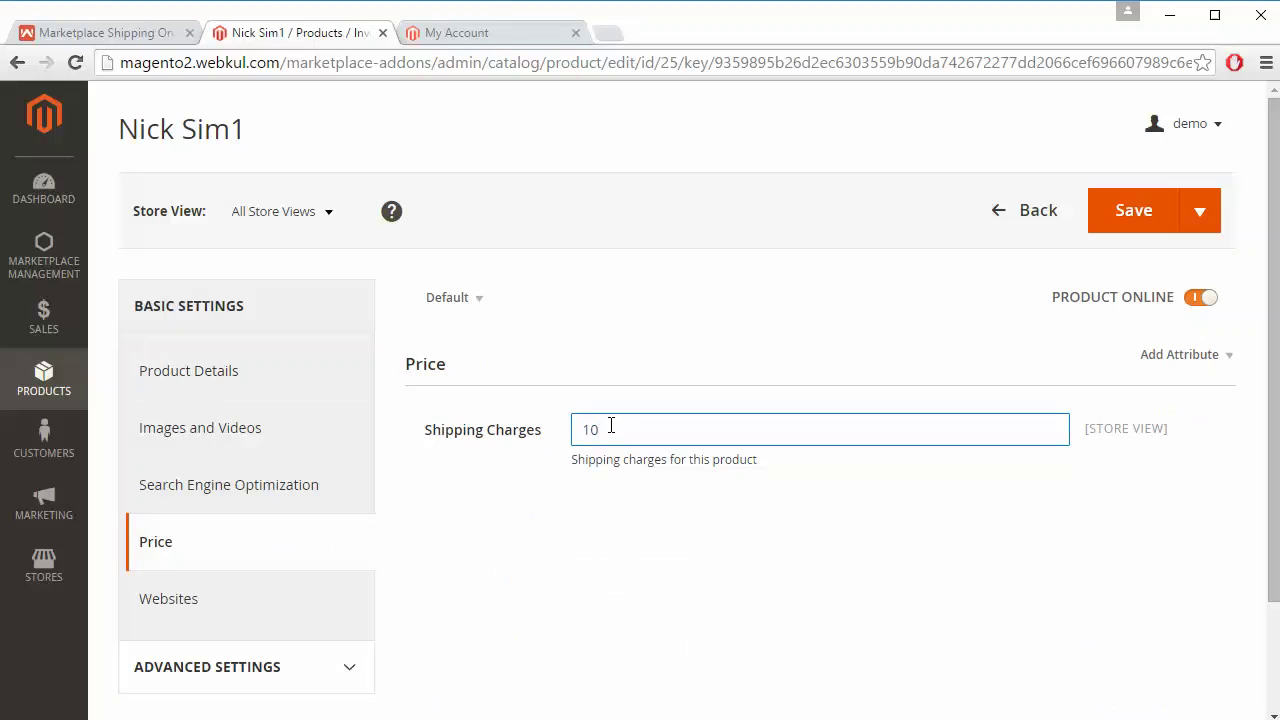
{"action": "type", "text": "10"}
{"action": "scroll", "coordinate": [768, 558], "scroll_direction": "down", "scroll_amount": 1}
{"action": "scroll", "coordinate": [768, 558], "scroll_direction": "up", "scroll_amount": 1}
{"action": "left_click", "coordinate": [1115, 222]}
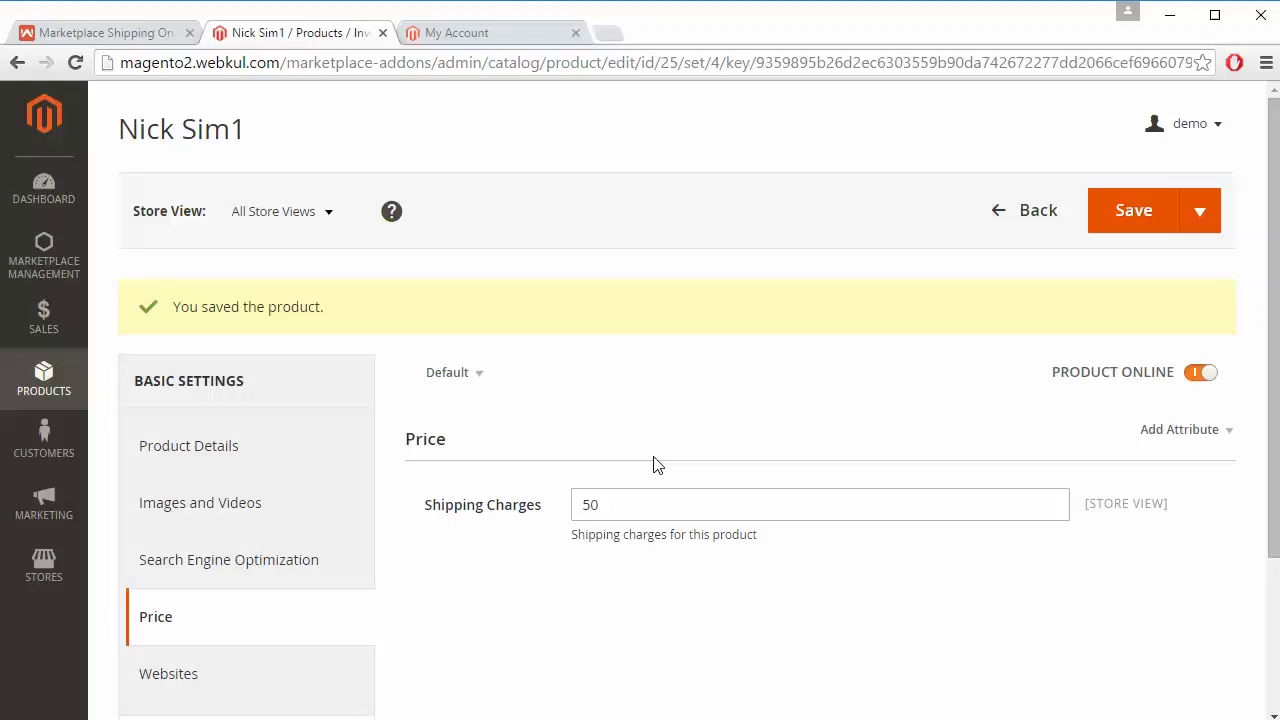
{"action": "left_click", "coordinate": [38, 396]}
Step: Add a new product from the Catalog and go to its Shipping Charges field under Price
{"action": "left_click", "coordinate": [165, 256]}
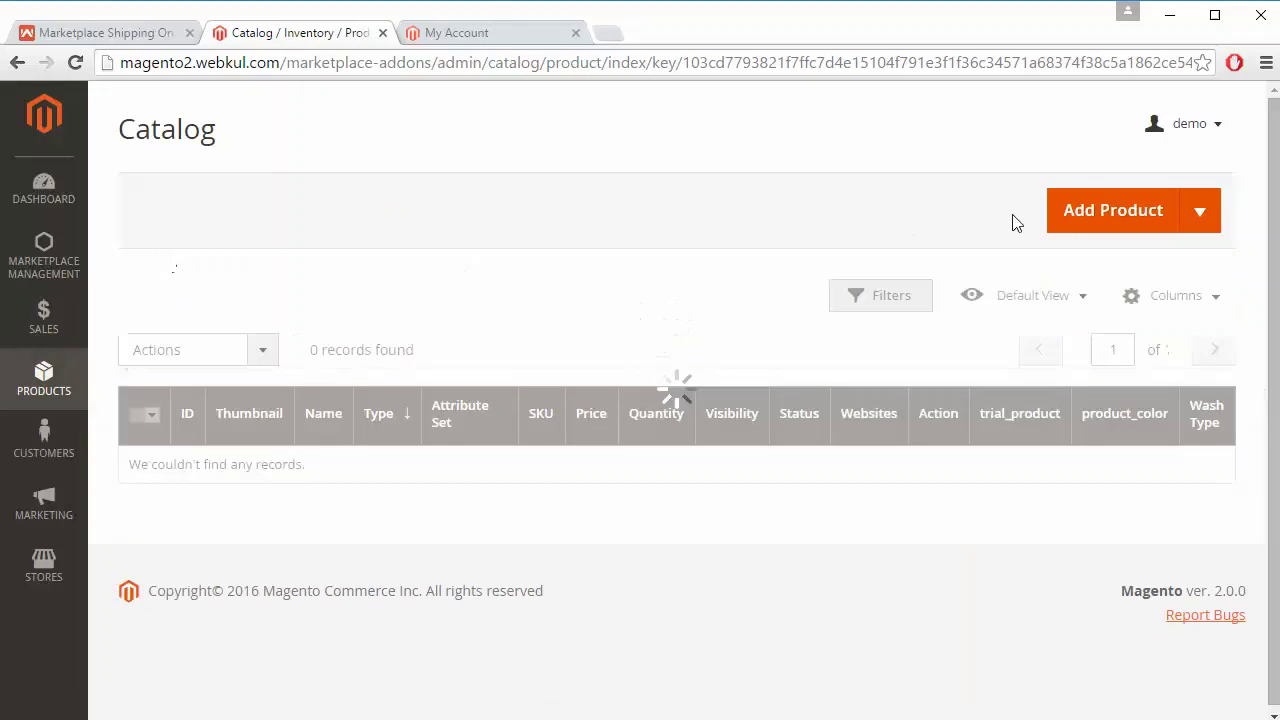
{"action": "left_click", "coordinate": [1079, 213]}
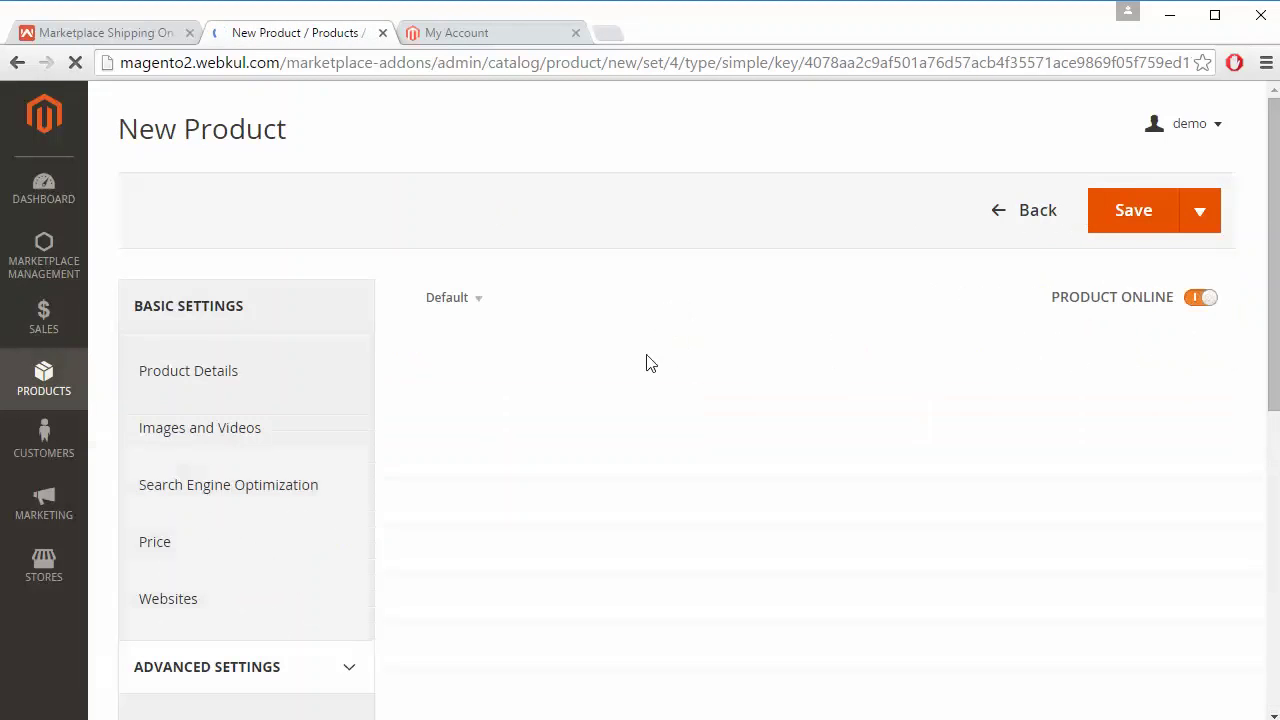
{"action": "left_click", "coordinate": [193, 546]}
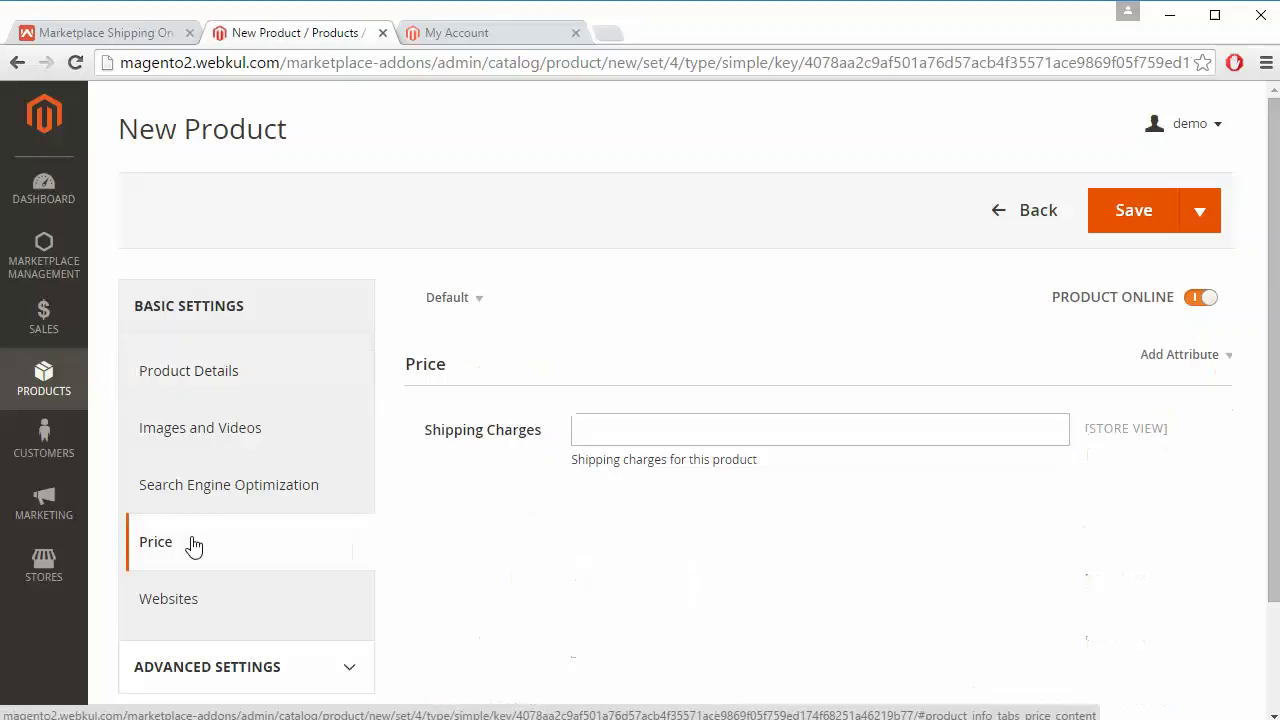
{"action": "left_click", "coordinate": [636, 438]}
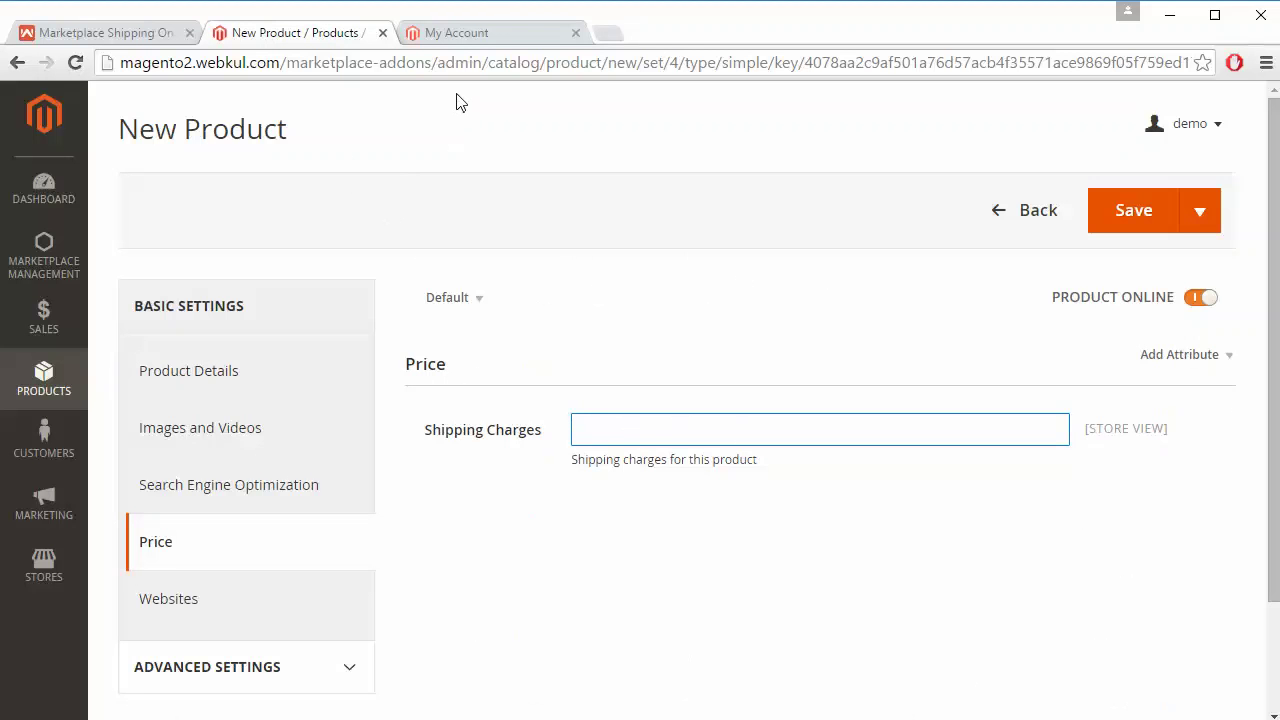
Step: On the storefront seller account, open My Products List and scroll to the XL Shirt
{"action": "left_click", "coordinate": [478, 38]}
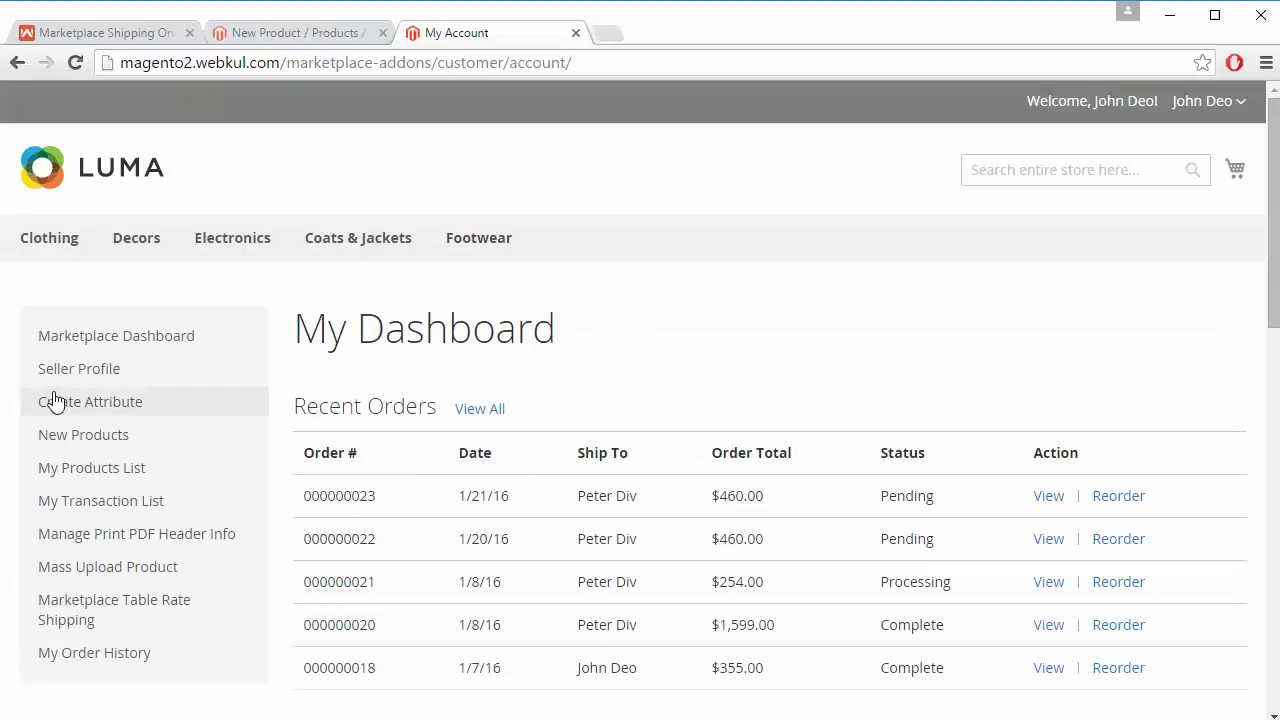
{"action": "left_click", "coordinate": [119, 469]}
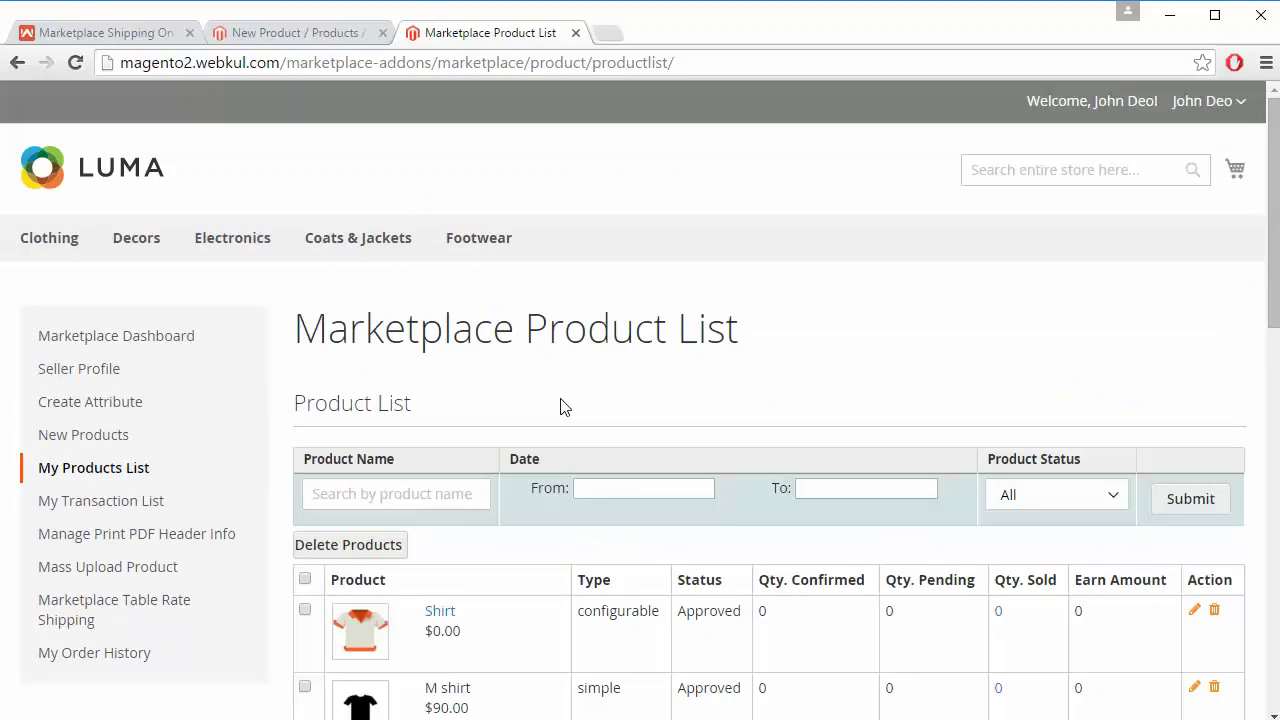
{"action": "scroll", "coordinate": [561, 406], "scroll_direction": "down", "scroll_amount": 4}
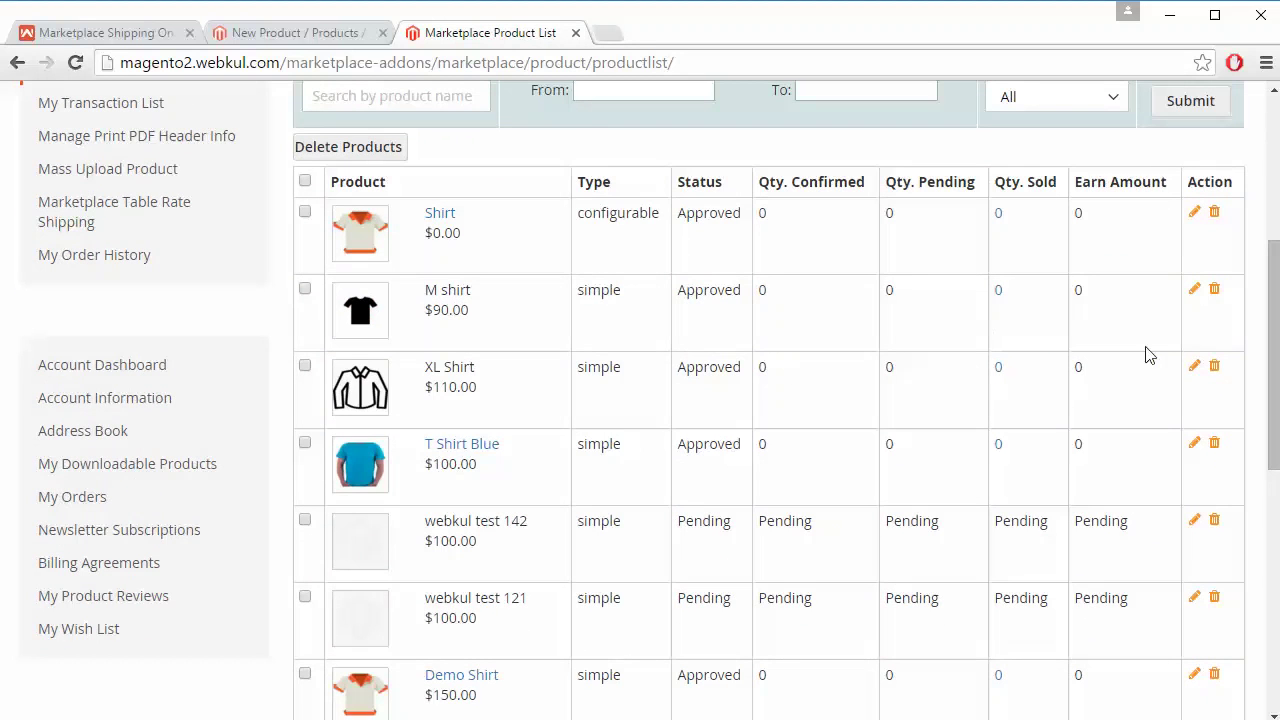
Step: Set the XL Shirt's Shipping Cost ($) to 15, save it, and begin adding a new product
{"action": "left_click", "coordinate": [1194, 369]}
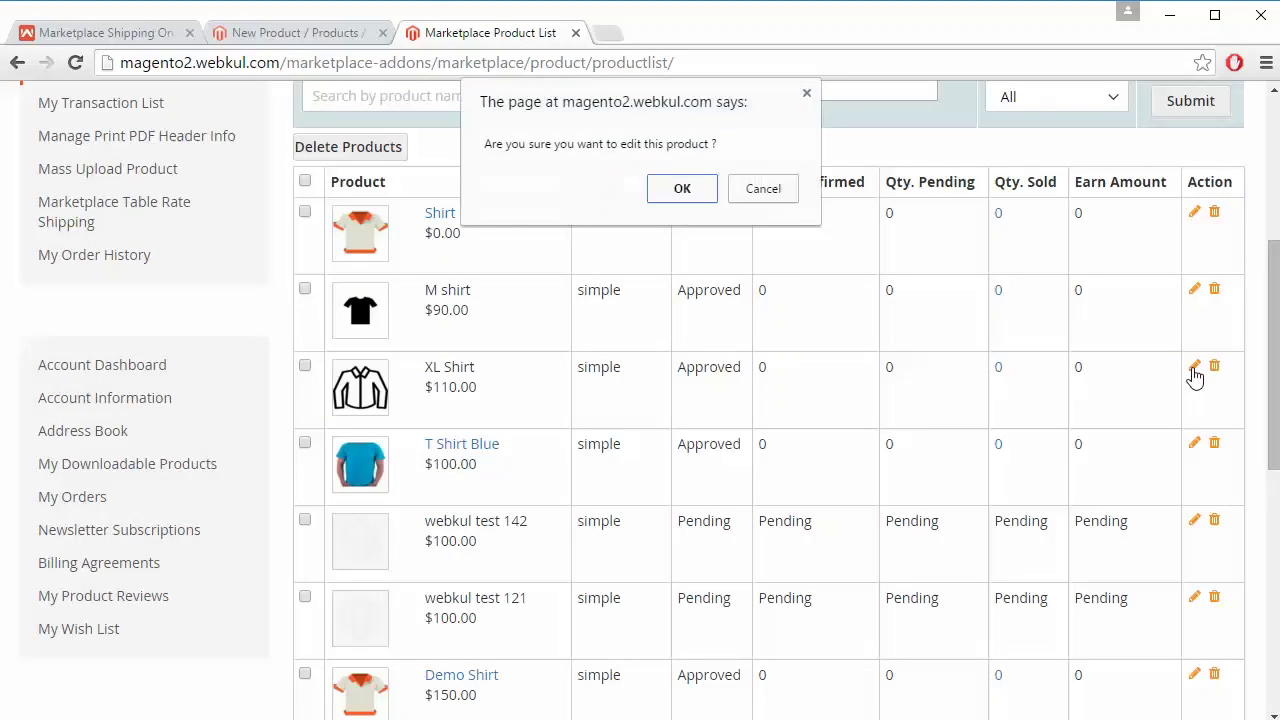
{"action": "left_click", "coordinate": [682, 189]}
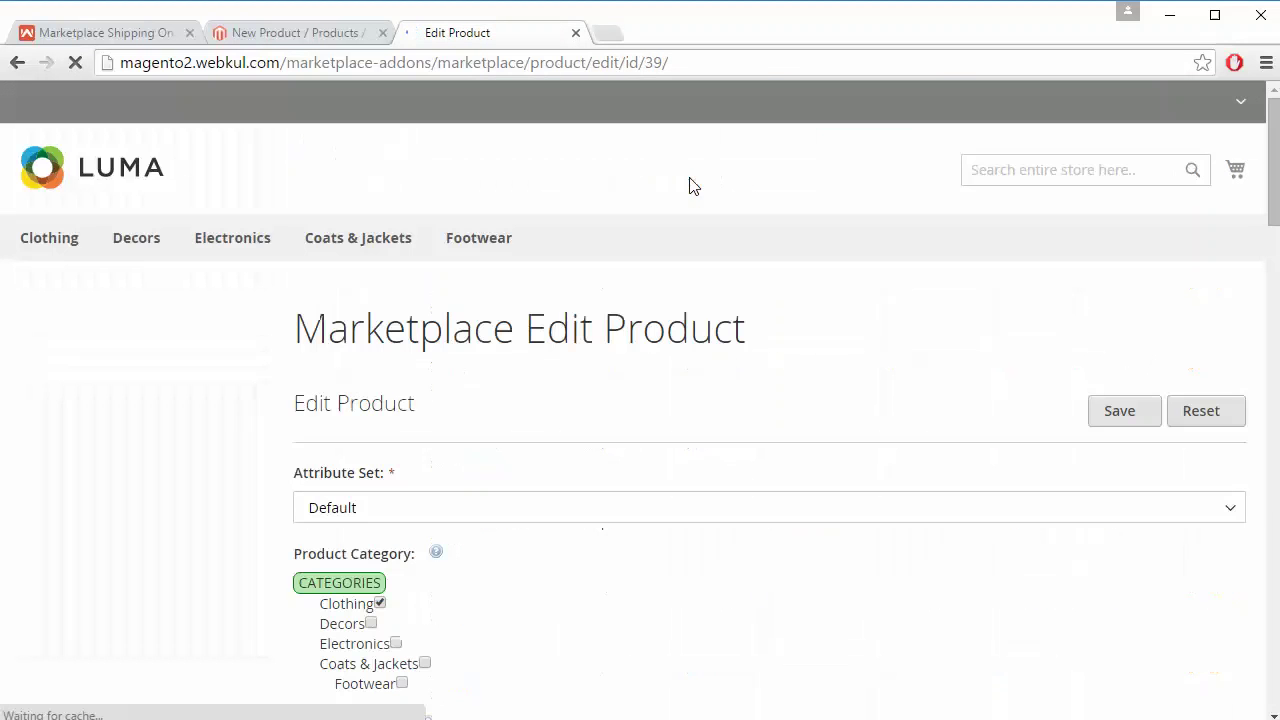
{"action": "scroll", "coordinate": [515, 465], "scroll_direction": "down", "scroll_amount": 10}
{"action": "scroll", "coordinate": [515, 461], "scroll_direction": "down", "scroll_amount": 9}
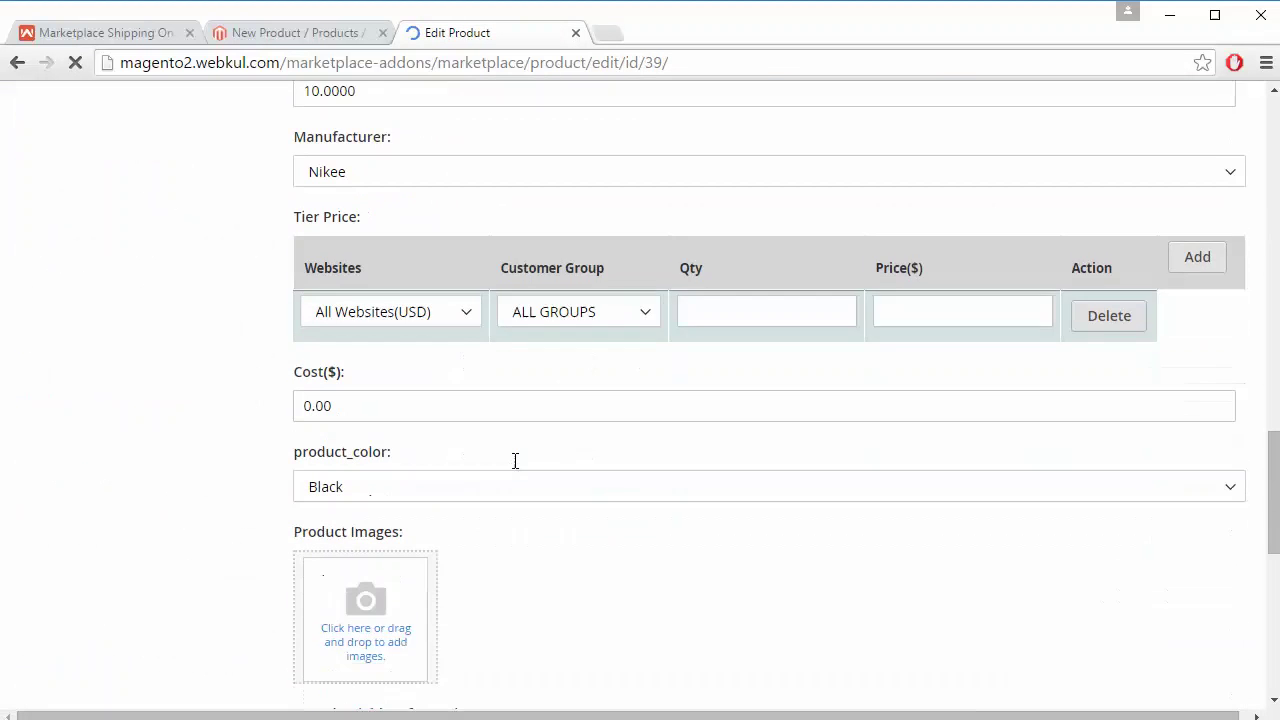
{"action": "scroll", "coordinate": [515, 466], "scroll_direction": "down", "scroll_amount": 3}
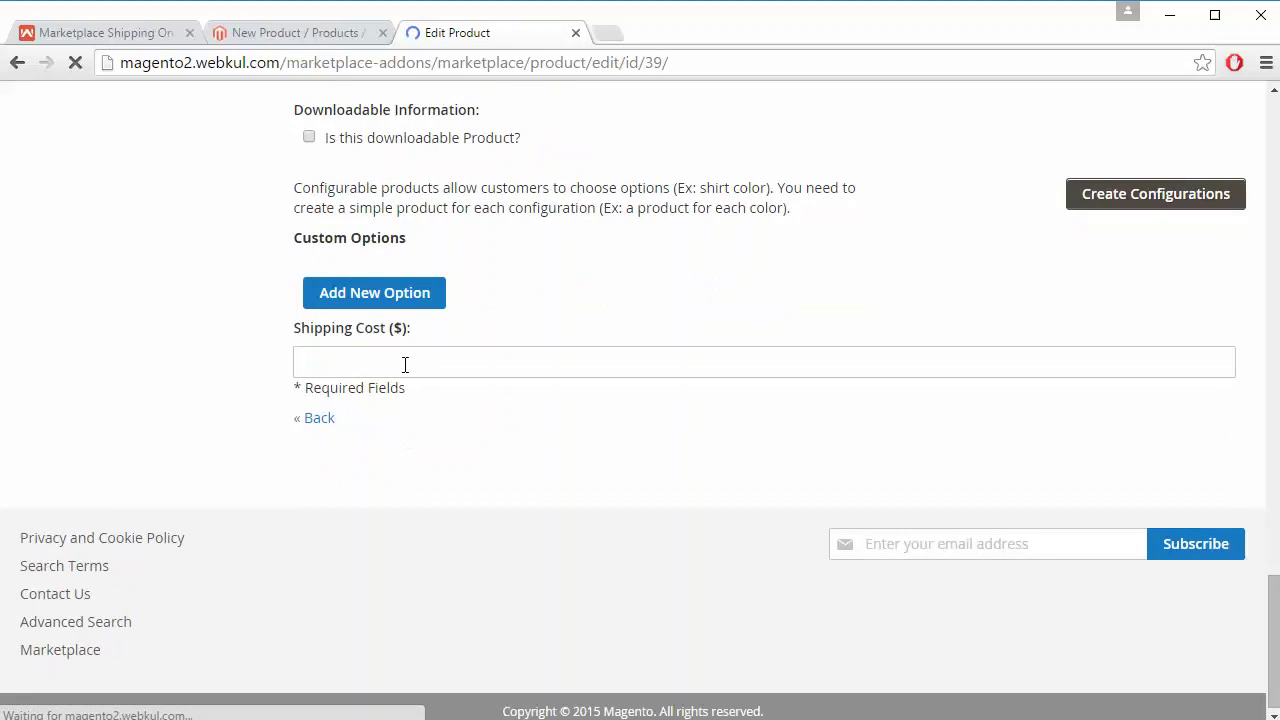
{"action": "left_click", "coordinate": [405, 365]}
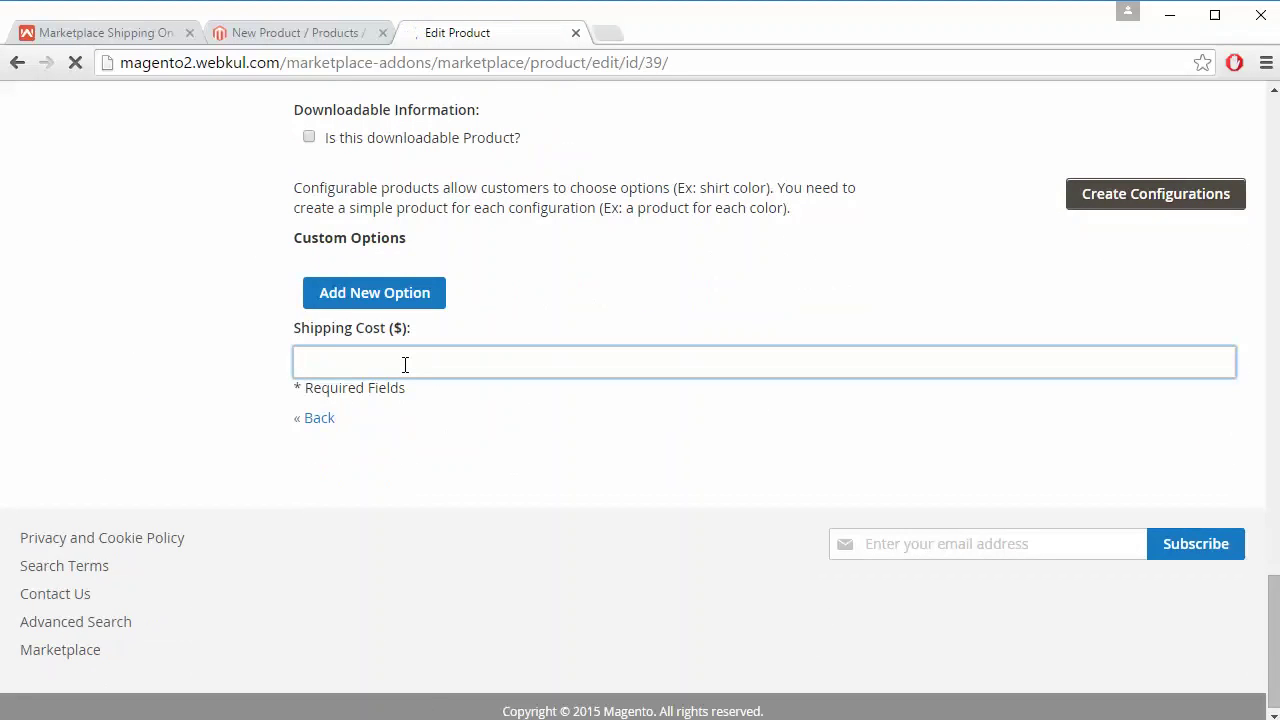
{"action": "type", "text": "15"}
{"action": "scroll", "coordinate": [780, 317], "scroll_direction": "up", "scroll_amount": 20}
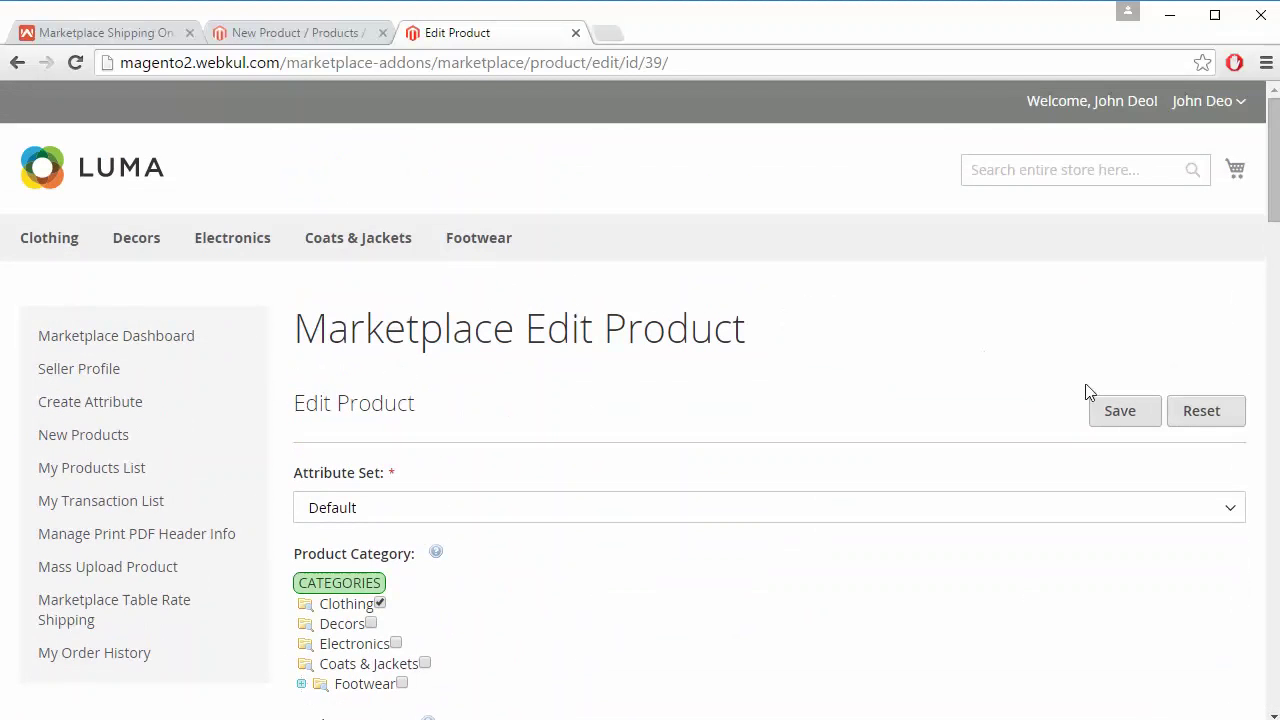
{"action": "left_click", "coordinate": [1119, 418]}
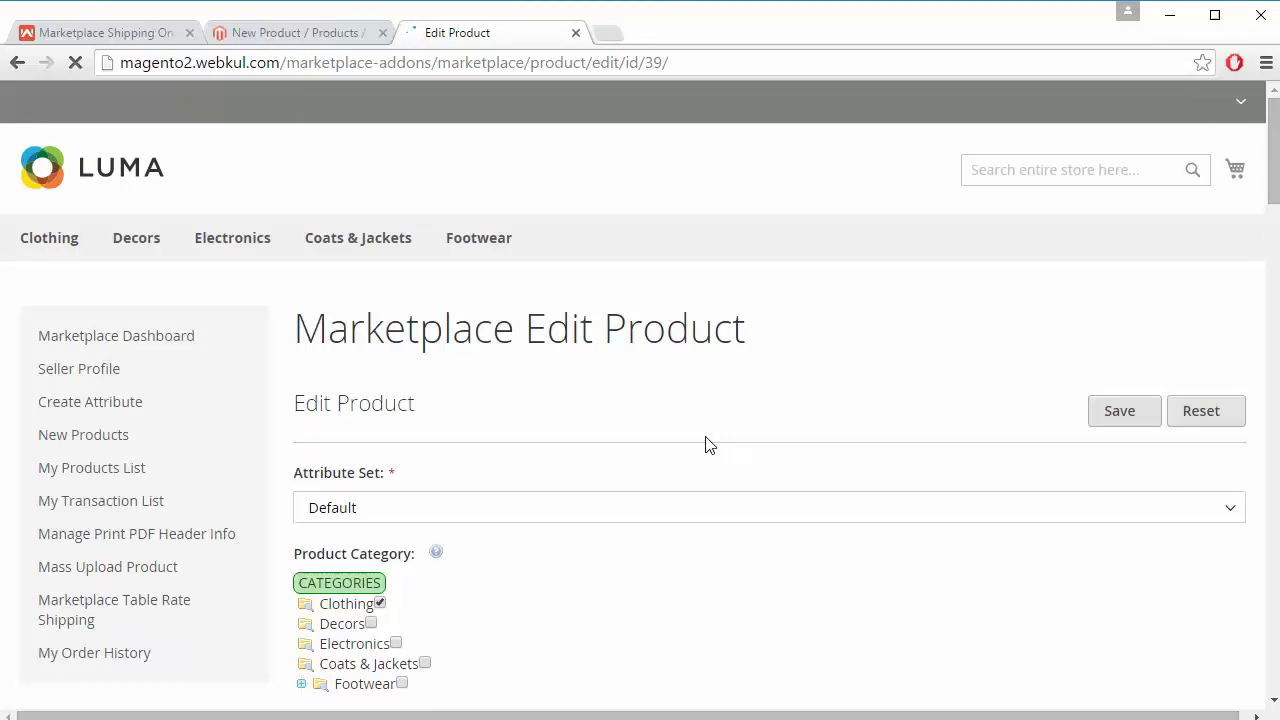
{"action": "scroll", "coordinate": [705, 445], "scroll_direction": "down", "scroll_amount": 12}
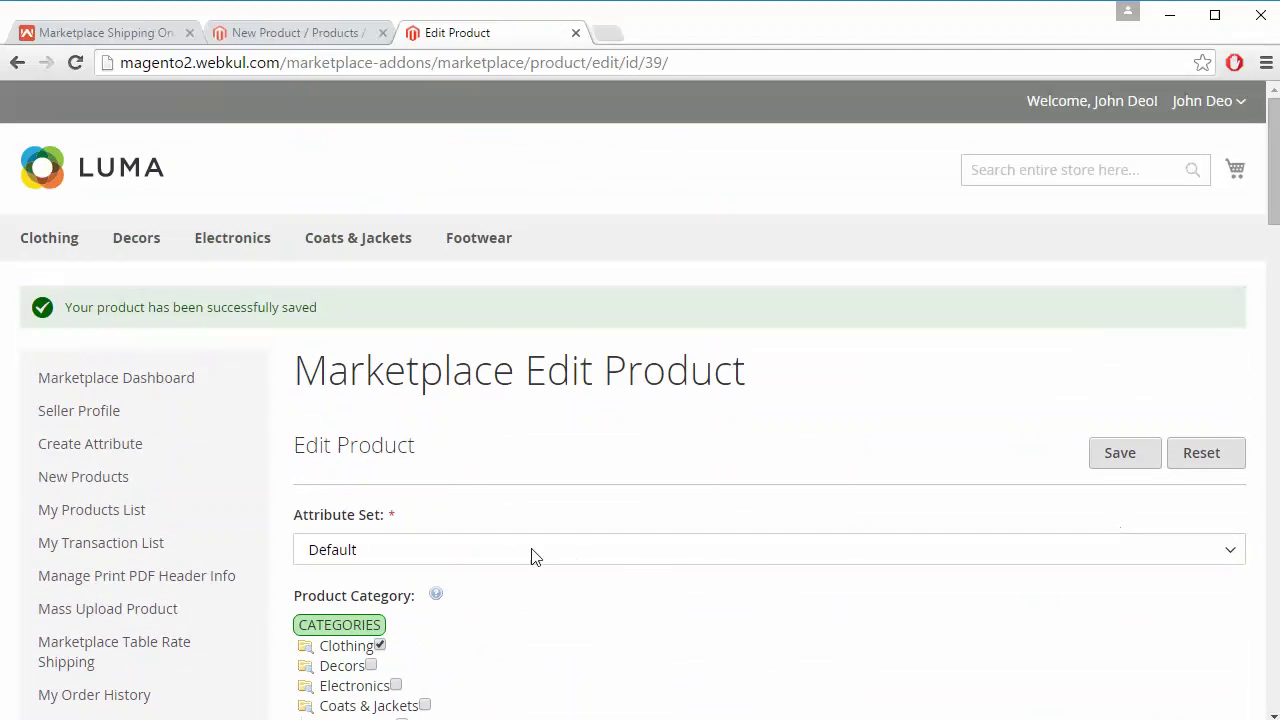
{"action": "left_click", "coordinate": [118, 478]}
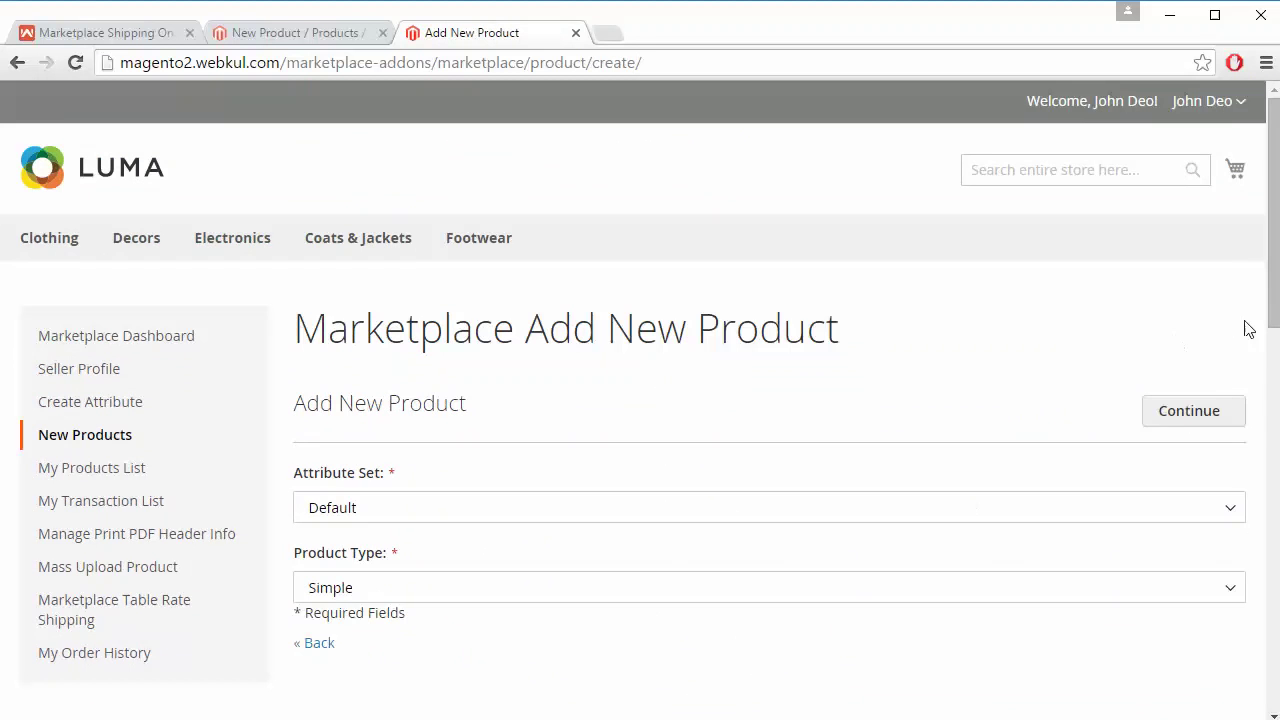
Step: Start a new simple product with a $20 shipping cost, then switch to the Webkul Store tab
{"action": "left_click", "coordinate": [1180, 412]}
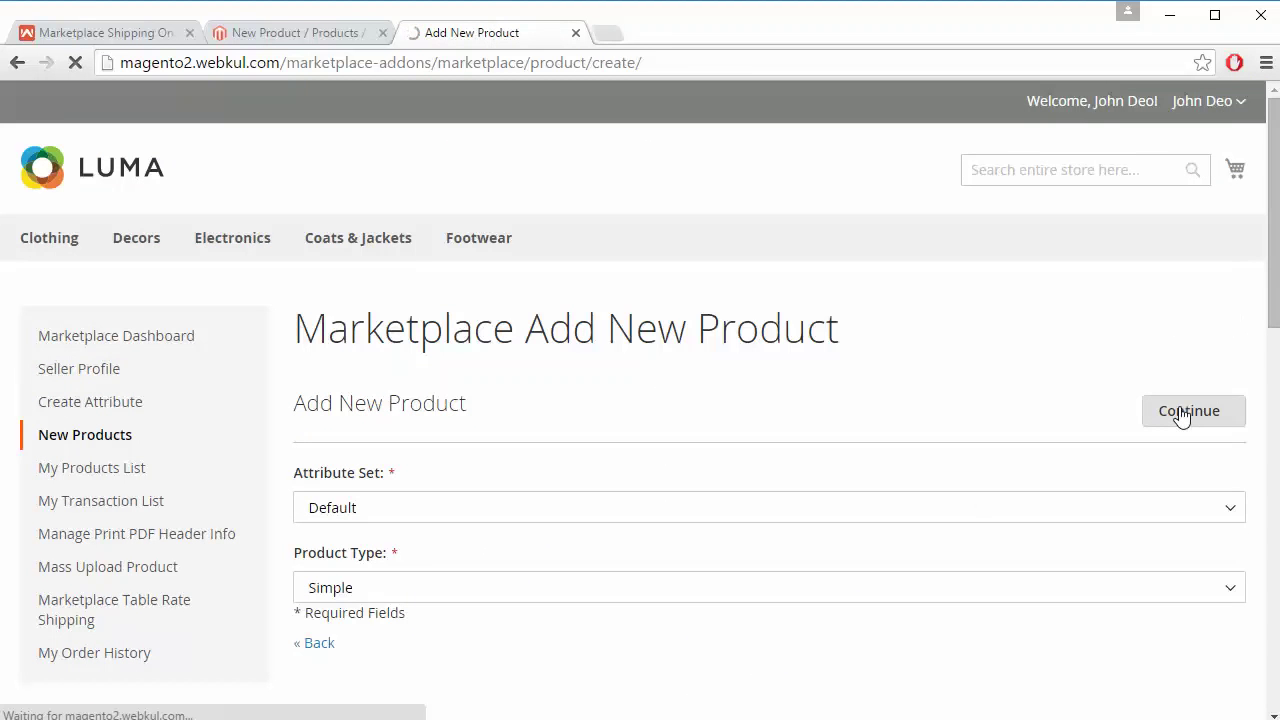
{"action": "scroll", "coordinate": [714, 380], "scroll_direction": "down", "scroll_amount": 10}
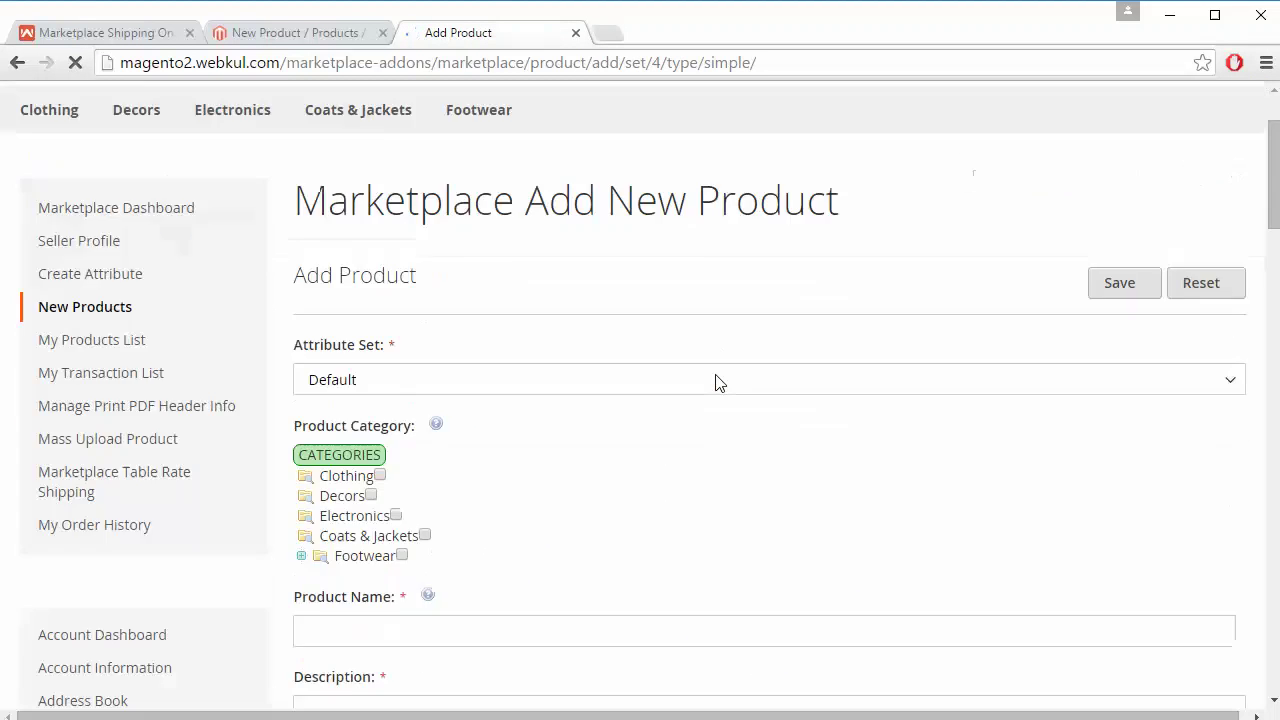
{"action": "scroll", "coordinate": [716, 383], "scroll_direction": "down", "scroll_amount": 15}
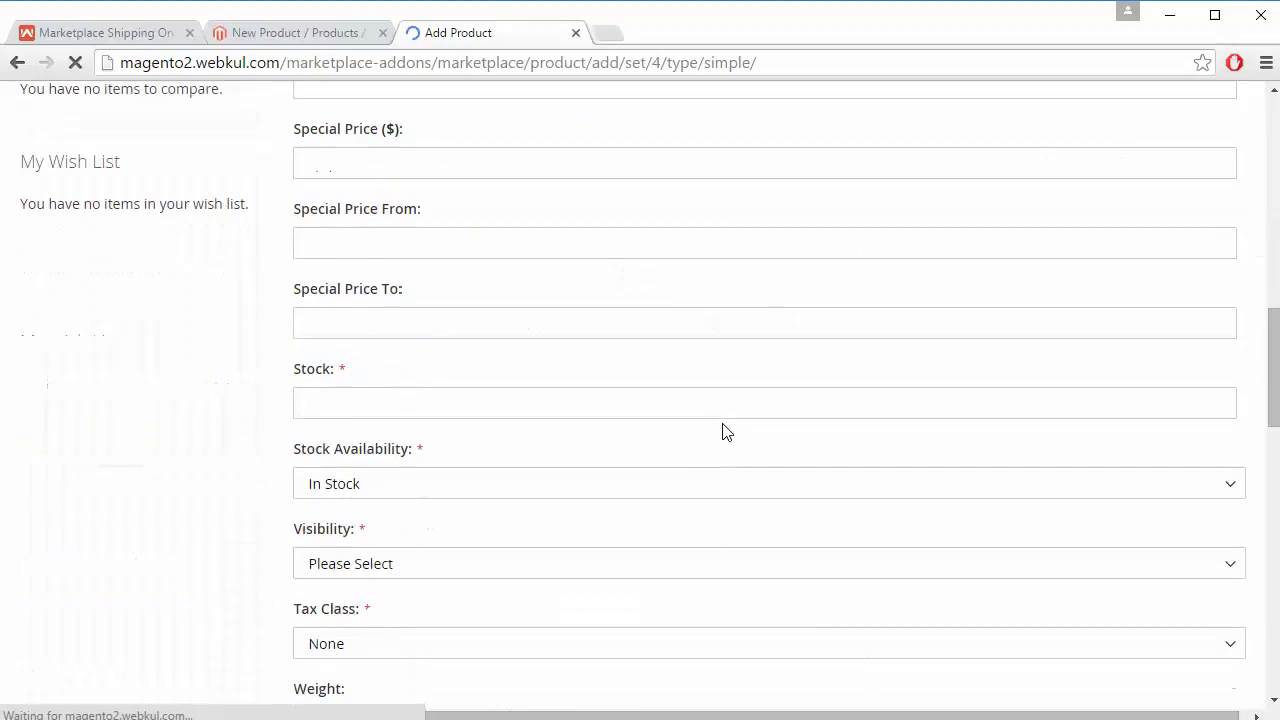
{"action": "scroll", "coordinate": [726, 432], "scroll_direction": "down", "scroll_amount": 6}
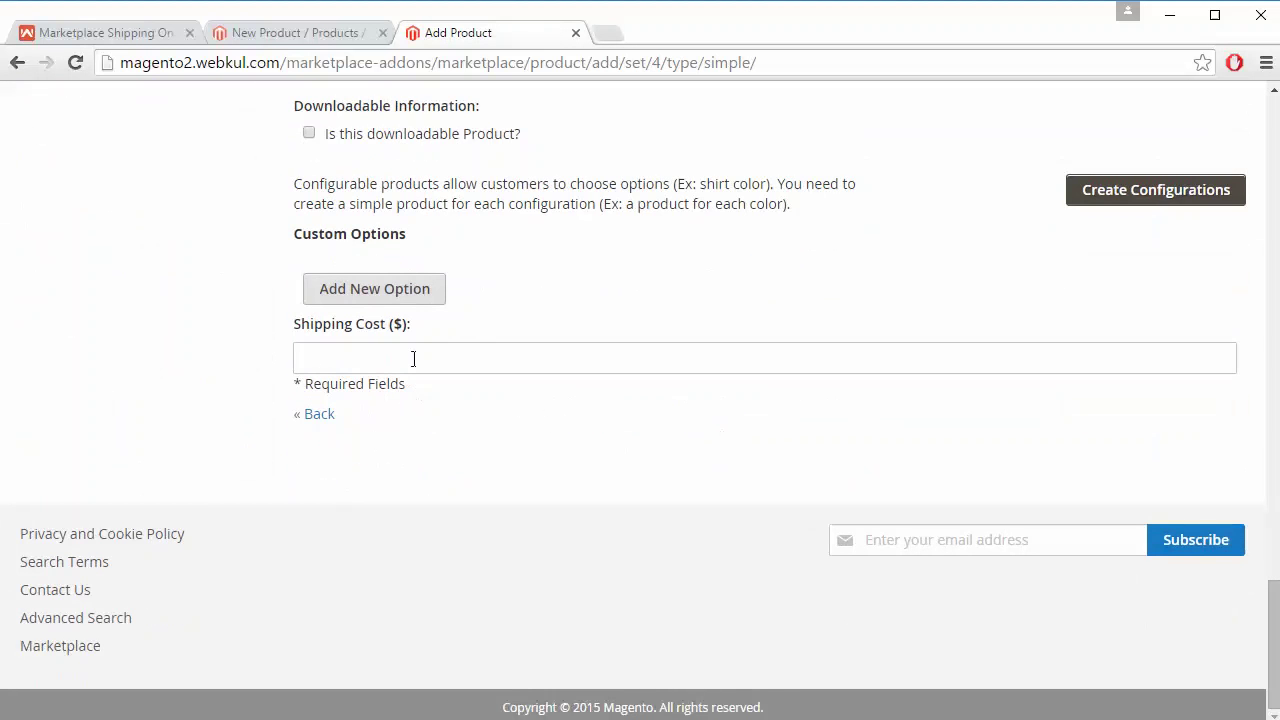
{"action": "left_click", "coordinate": [413, 358]}
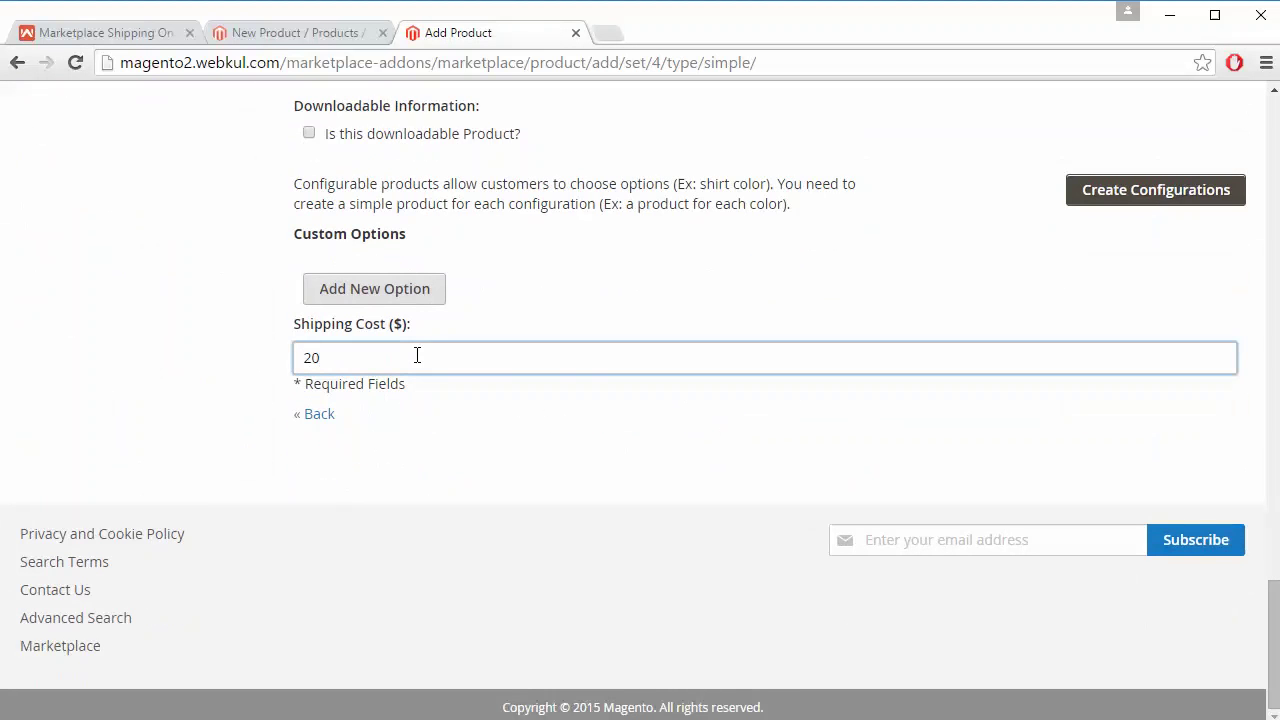
{"action": "scroll", "coordinate": [582, 360], "scroll_direction": "up", "scroll_amount": 20}
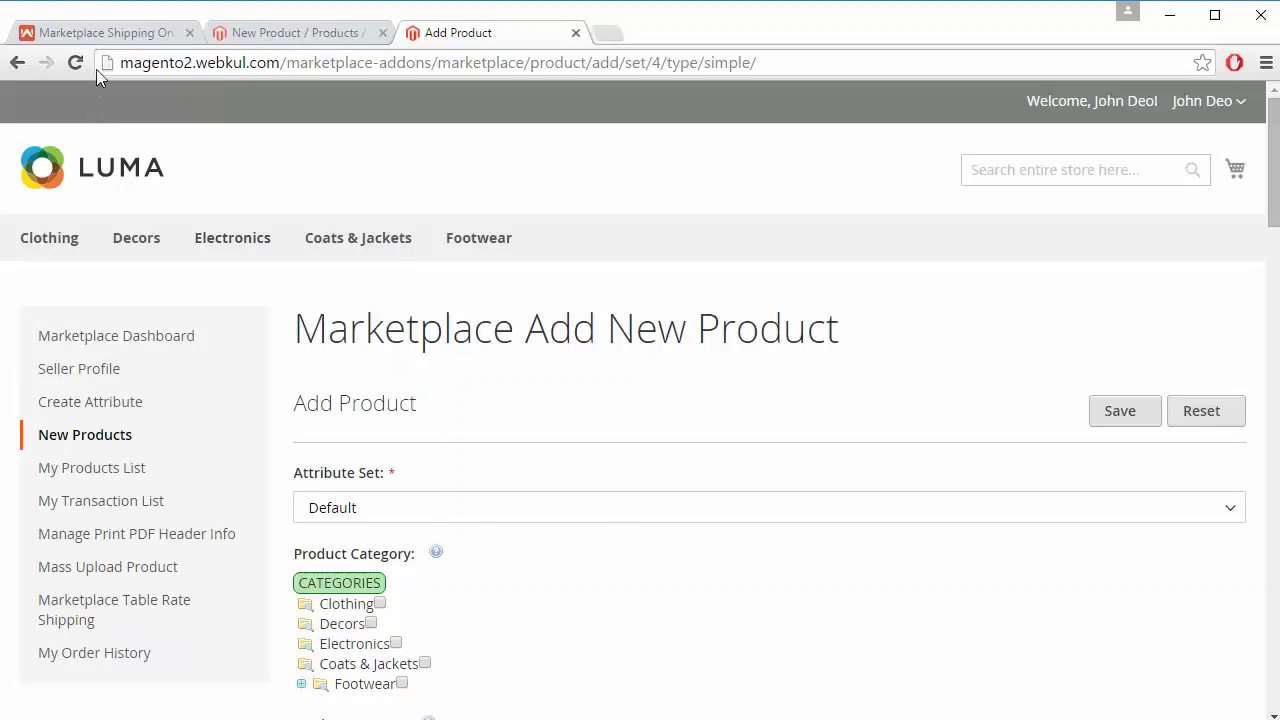
{"action": "left_click", "coordinate": [101, 33]}
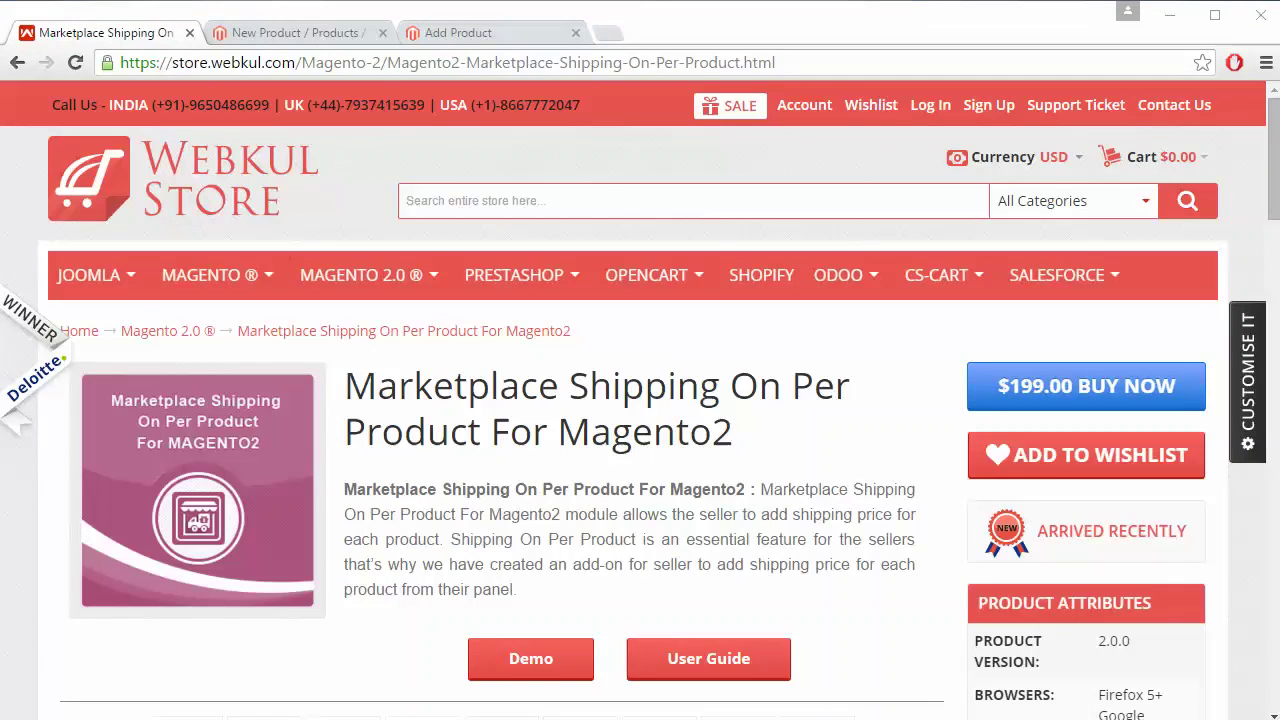
Step: Go to the storefront's Clothing category and open the Party Dress product page
{"action": "left_click", "coordinate": [448, 33]}
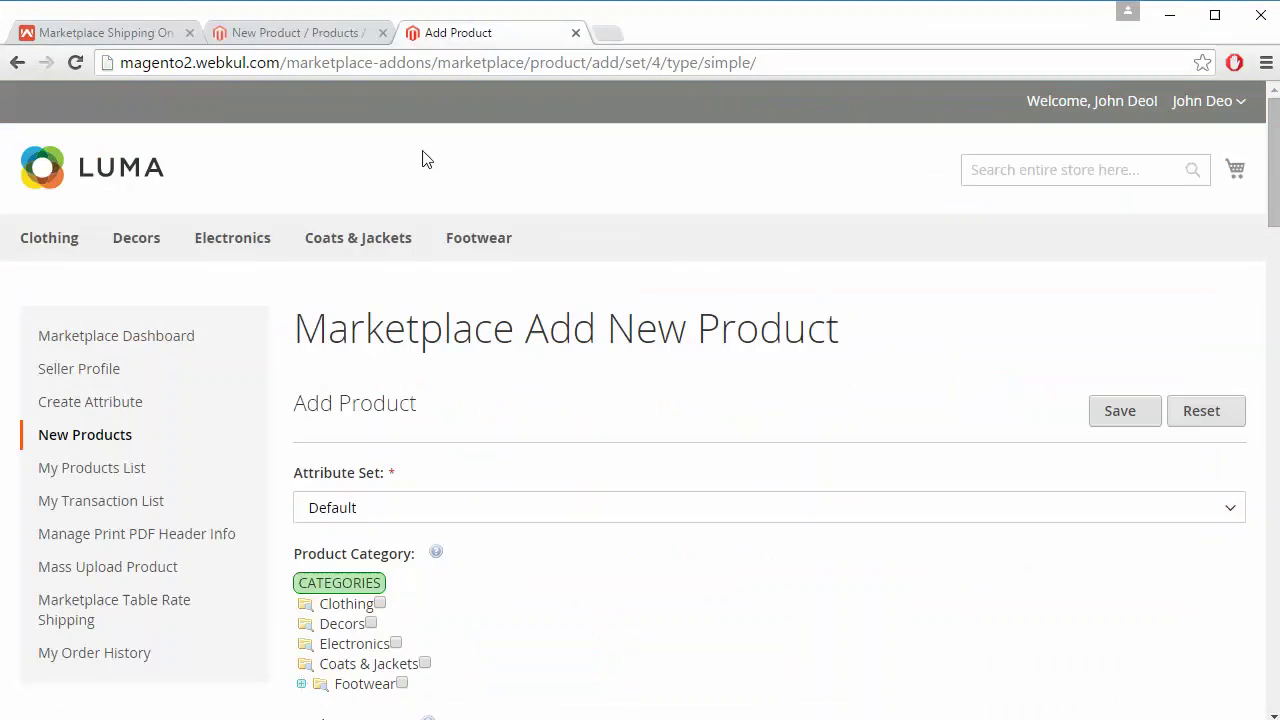
{"action": "left_click", "coordinate": [43, 240]}
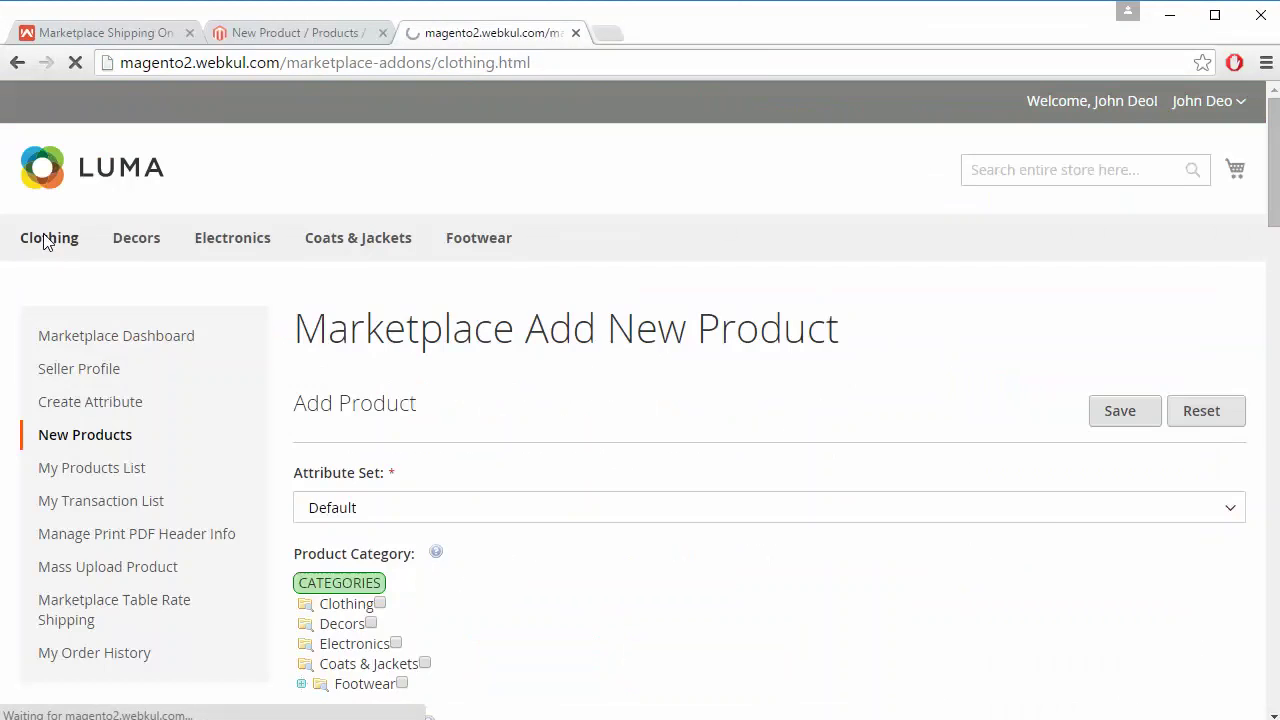
{"action": "scroll", "coordinate": [768, 457], "scroll_direction": "down", "scroll_amount": 2}
{"action": "scroll", "coordinate": [768, 457], "scroll_direction": "down", "scroll_amount": 3}
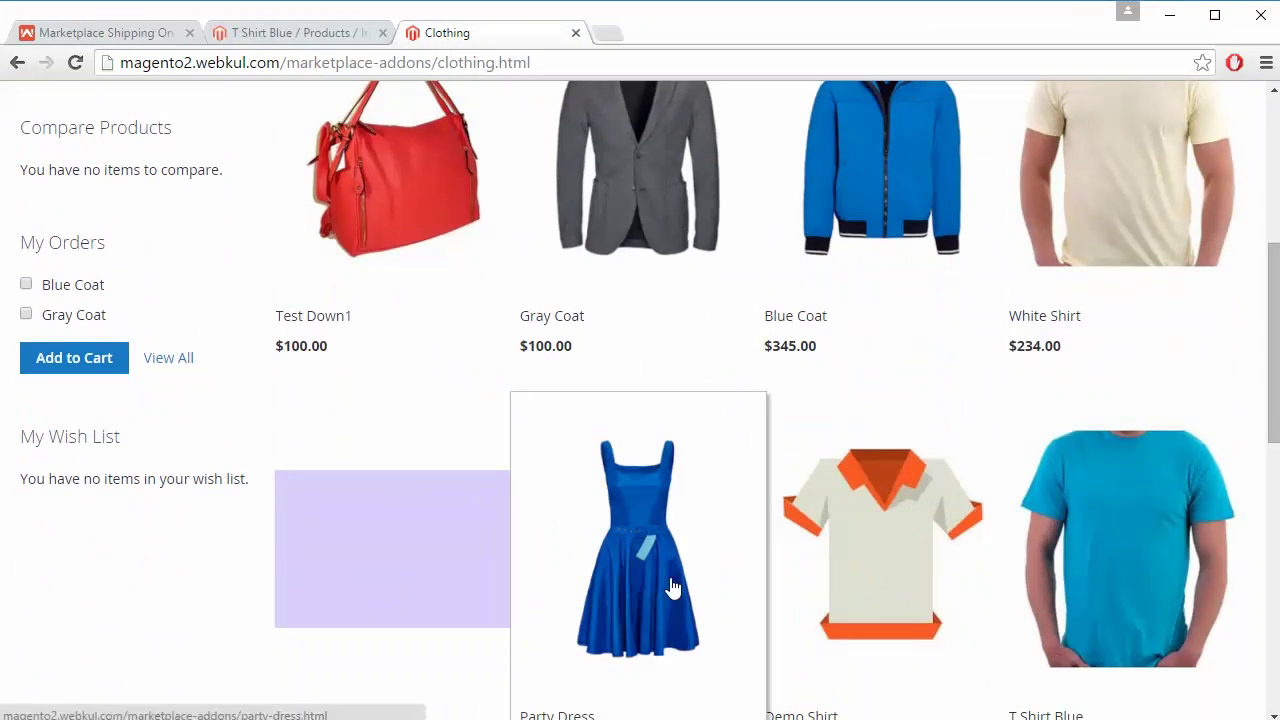
{"action": "left_click", "coordinate": [670, 587]}
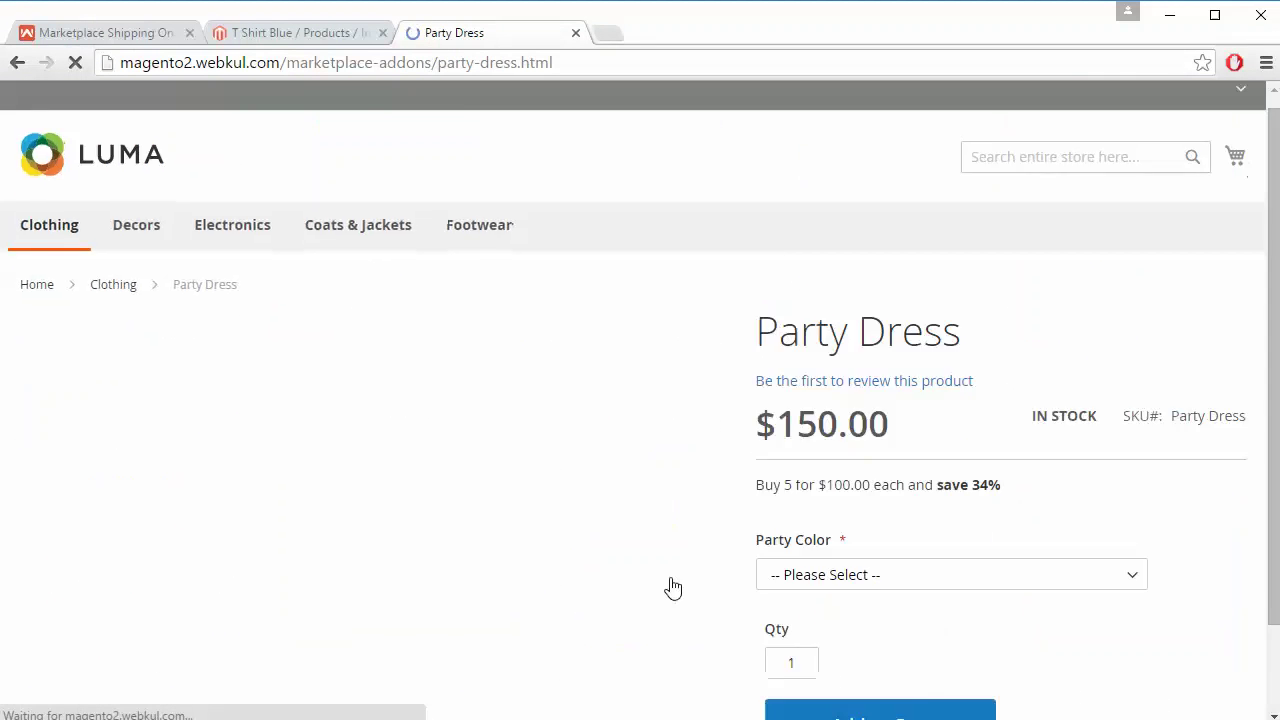
{"action": "scroll", "coordinate": [670, 587], "scroll_direction": "down", "scroll_amount": 3}
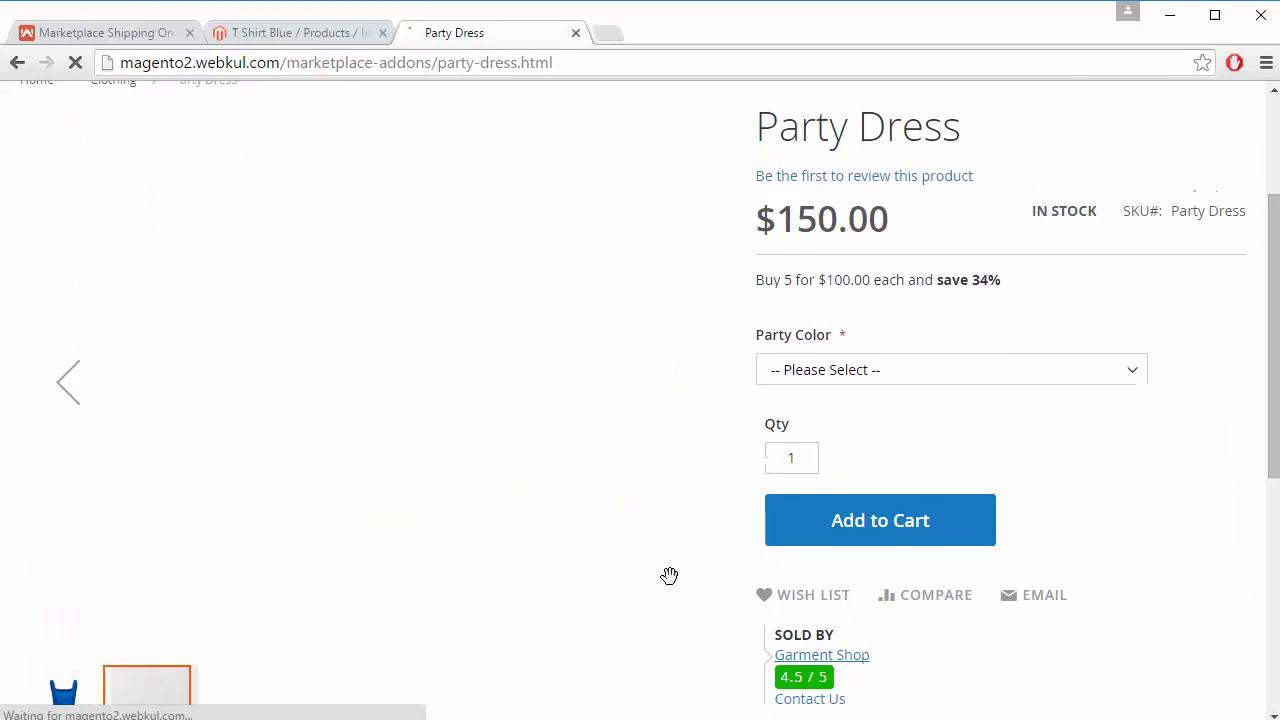
{"action": "scroll", "coordinate": [670, 587], "scroll_direction": "down", "scroll_amount": 2}
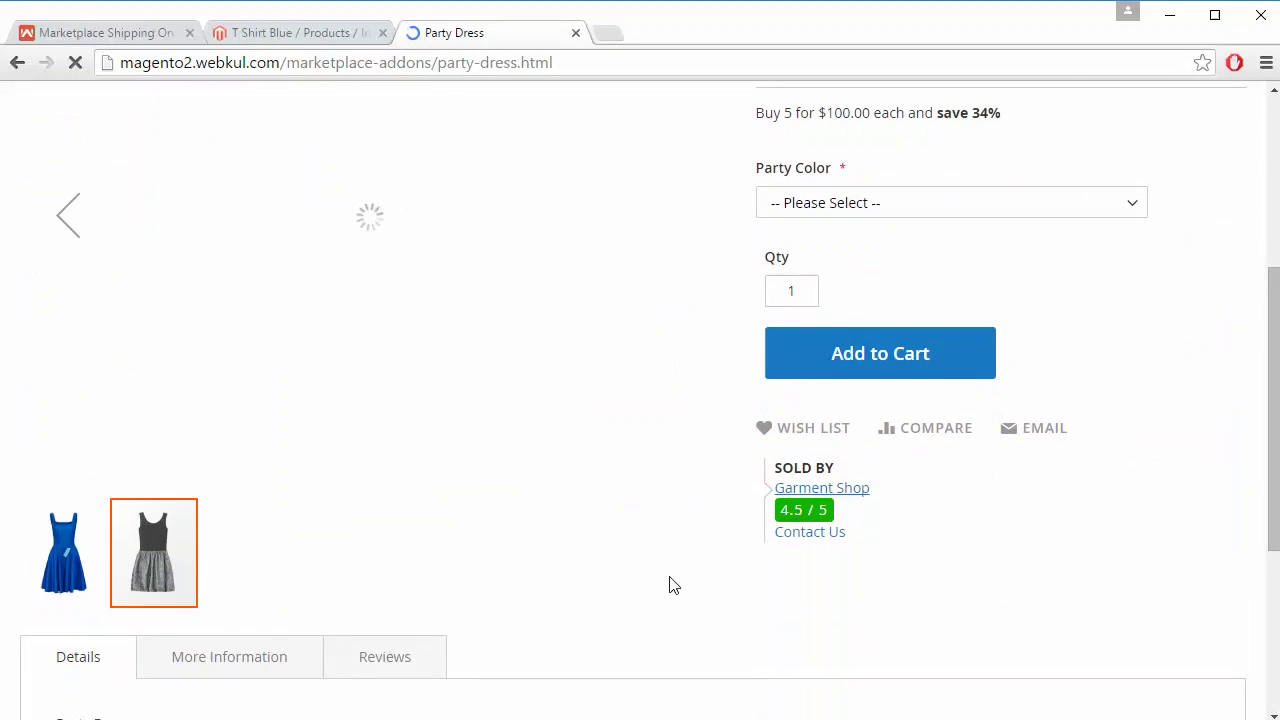
{"action": "scroll", "coordinate": [670, 585], "scroll_direction": "up", "scroll_amount": 3}
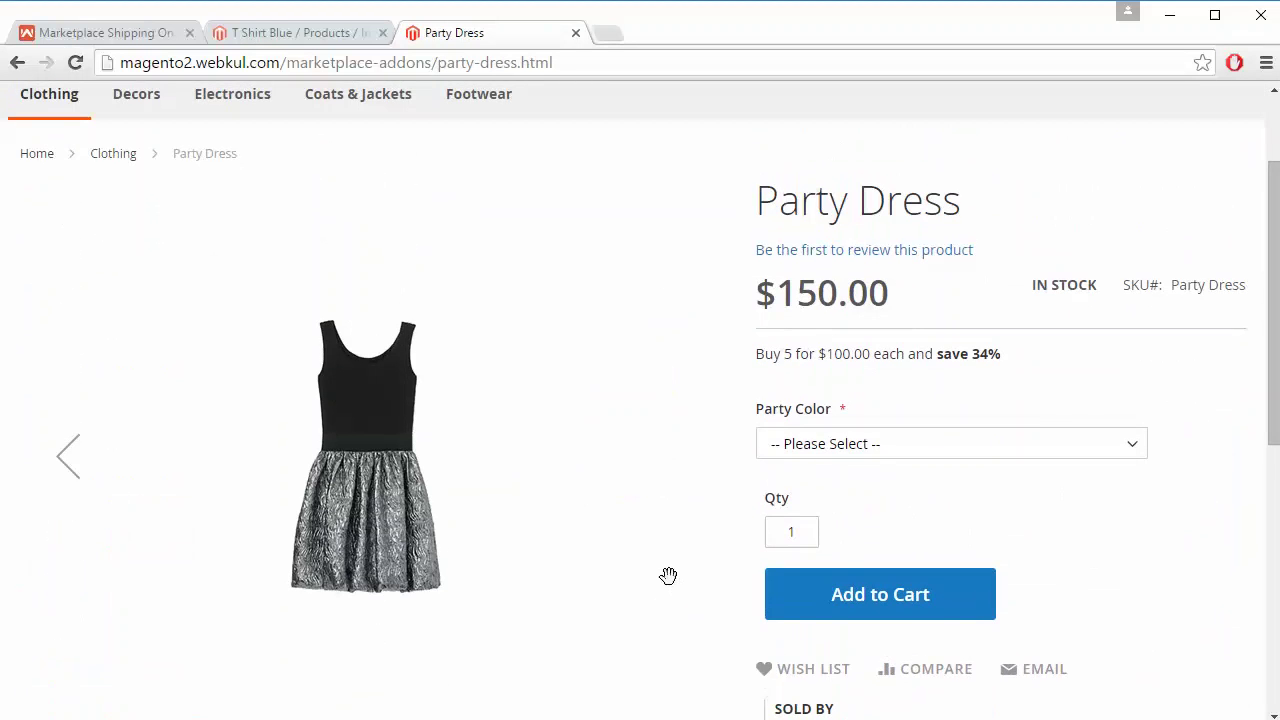
{"action": "scroll", "coordinate": [668, 576], "scroll_direction": "down", "scroll_amount": 6}
{"action": "scroll", "coordinate": [674, 589], "scroll_direction": "up", "scroll_amount": 3}
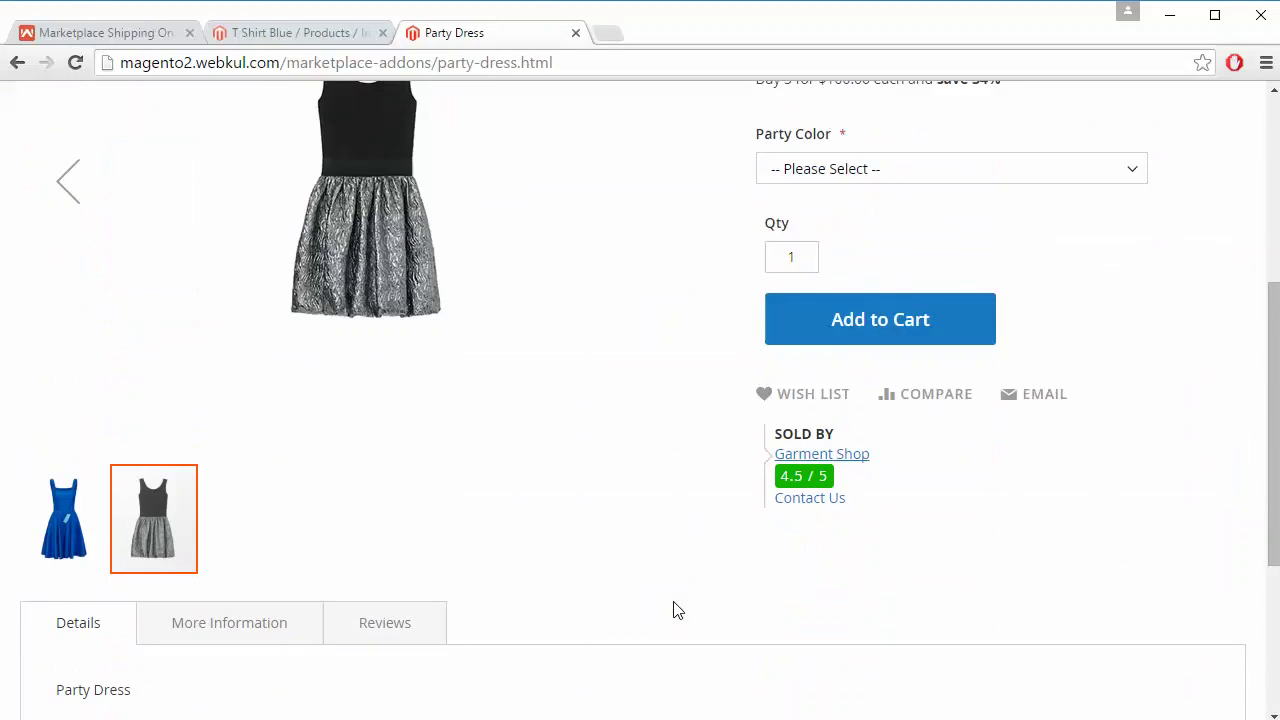
{"action": "scroll", "coordinate": [674, 610], "scroll_direction": "up", "scroll_amount": 3}
Step: Add the Party Dress with Party Color Blue +$6.00 ($156.00) to the cart
{"action": "left_click", "coordinate": [848, 620]}
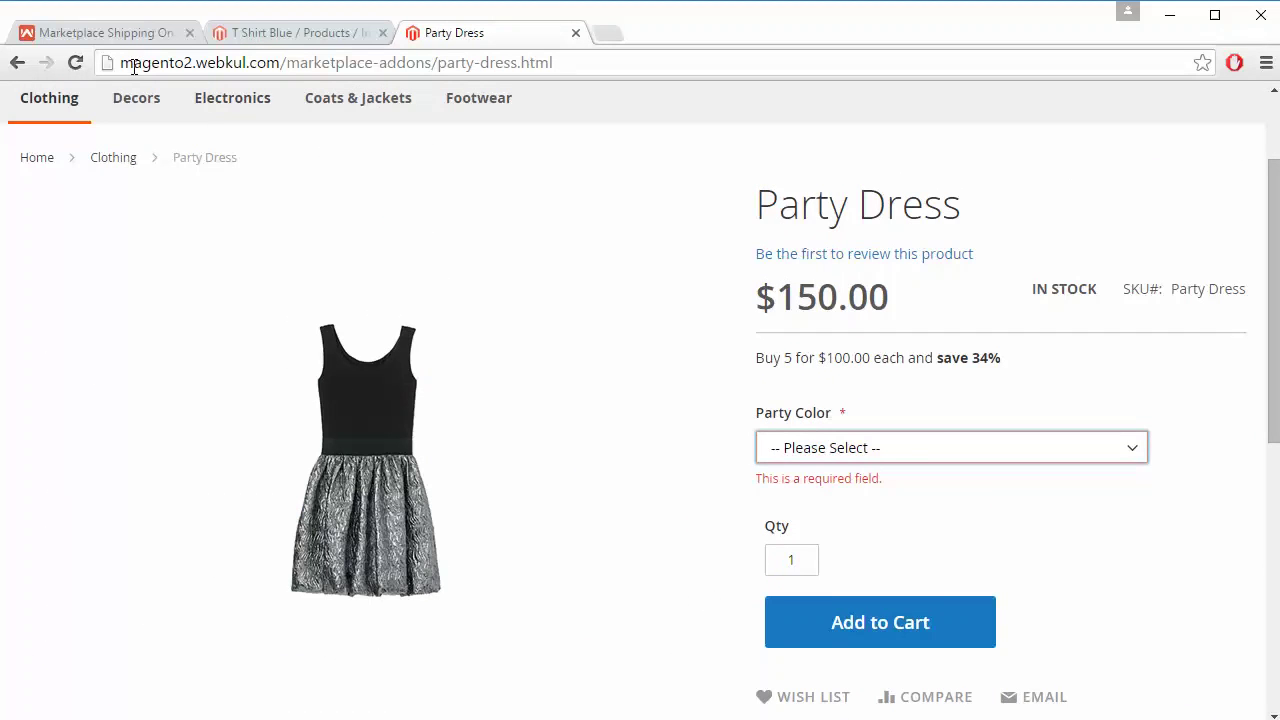
{"action": "scroll", "coordinate": [653, 468], "scroll_direction": "up", "scroll_amount": 2}
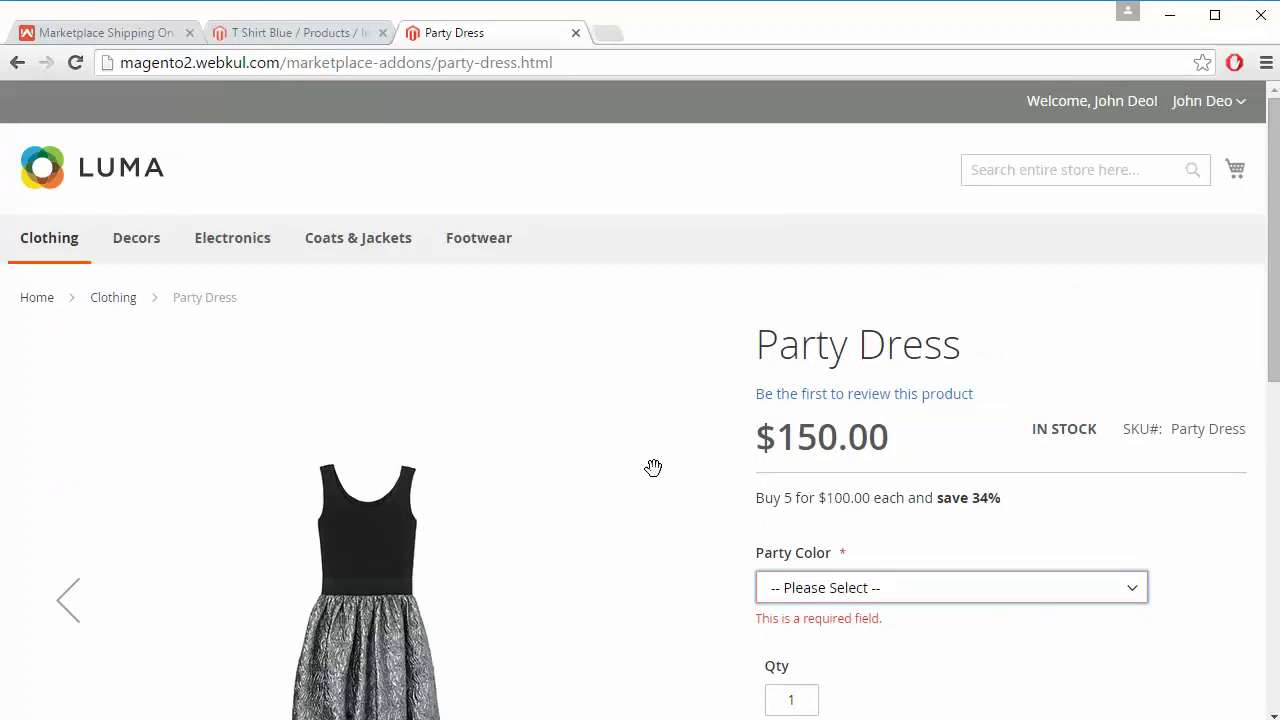
{"action": "left_click", "coordinate": [1026, 604]}
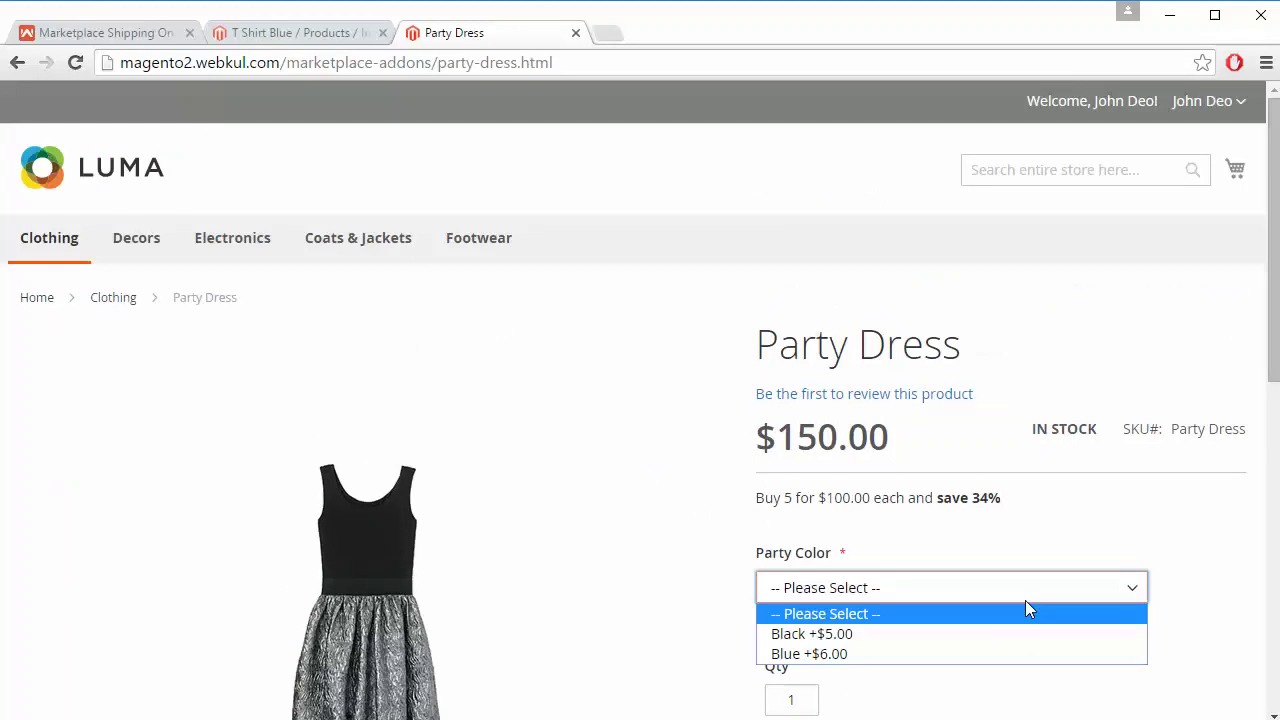
{"action": "left_click", "coordinate": [1030, 609]}
{"action": "left_click", "coordinate": [1030, 605]}
{"action": "left_click", "coordinate": [1006, 653]}
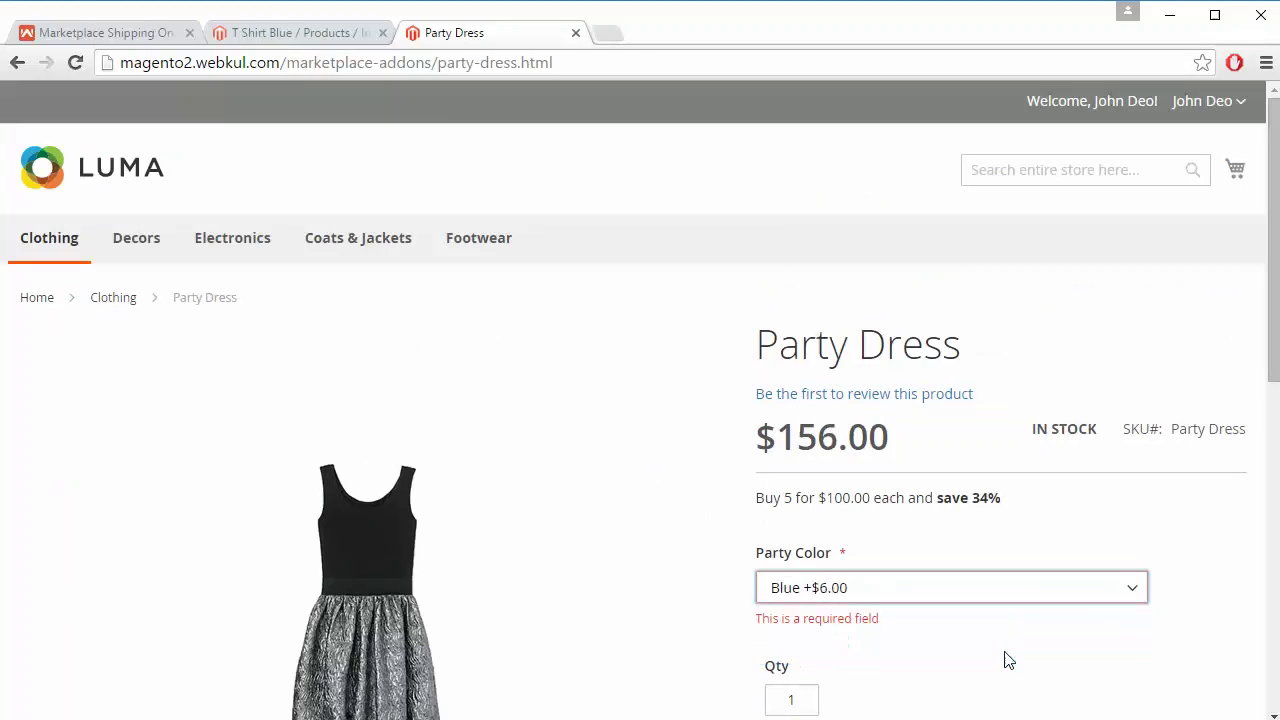
{"action": "scroll", "coordinate": [893, 619], "scroll_direction": "down", "scroll_amount": 2}
{"action": "left_click", "coordinate": [878, 618]}
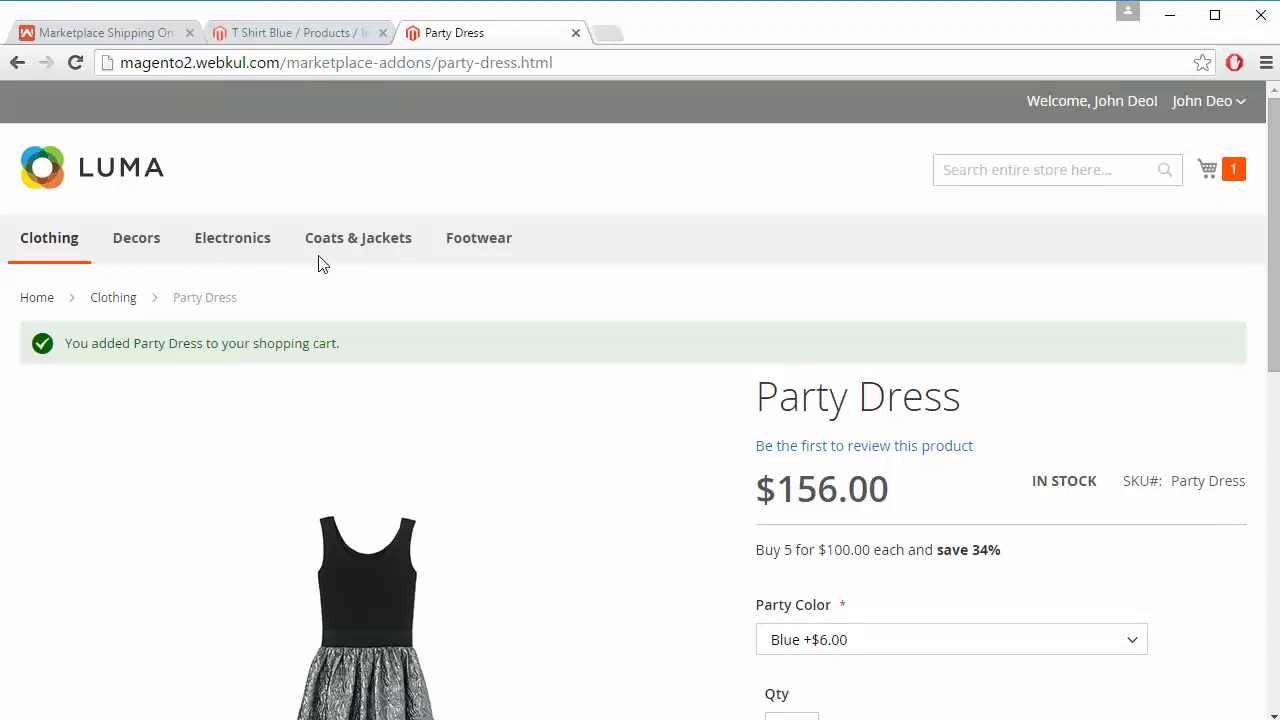
Step: Add T Shirt Blue ($100.00) from the Clothing category to the cart
{"action": "left_click", "coordinate": [15, 70]}
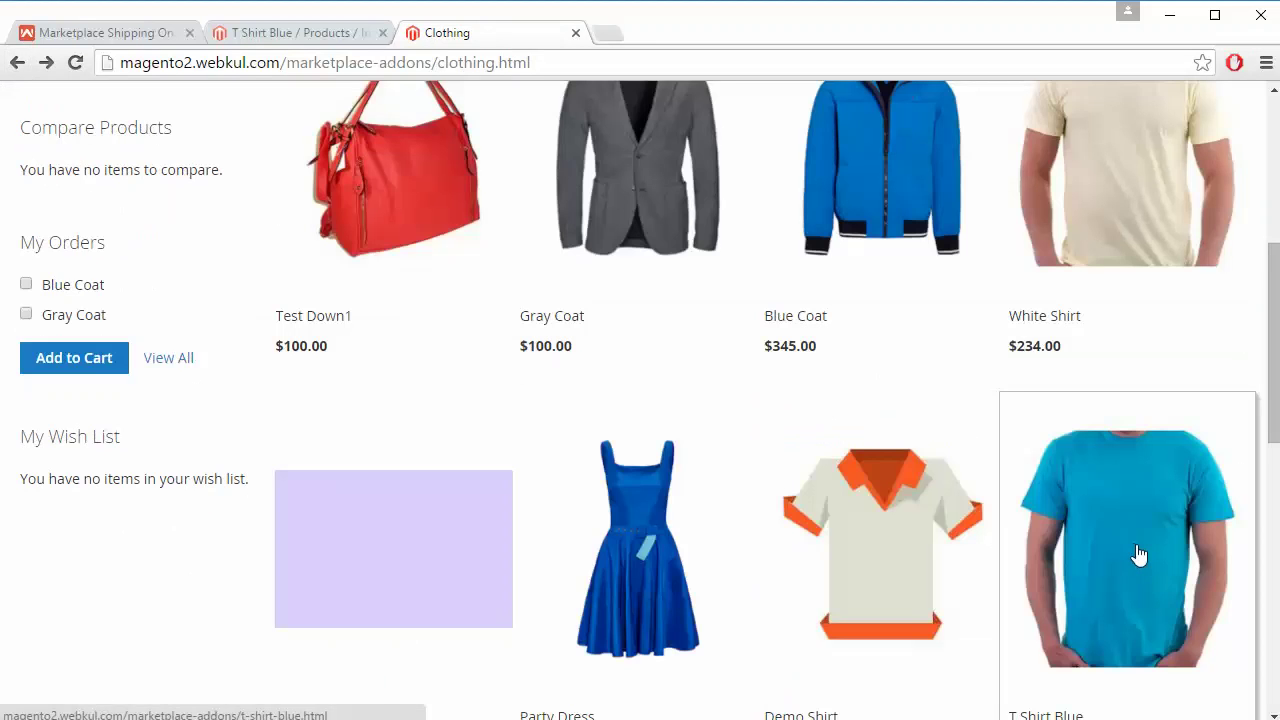
{"action": "left_click", "coordinate": [1136, 548]}
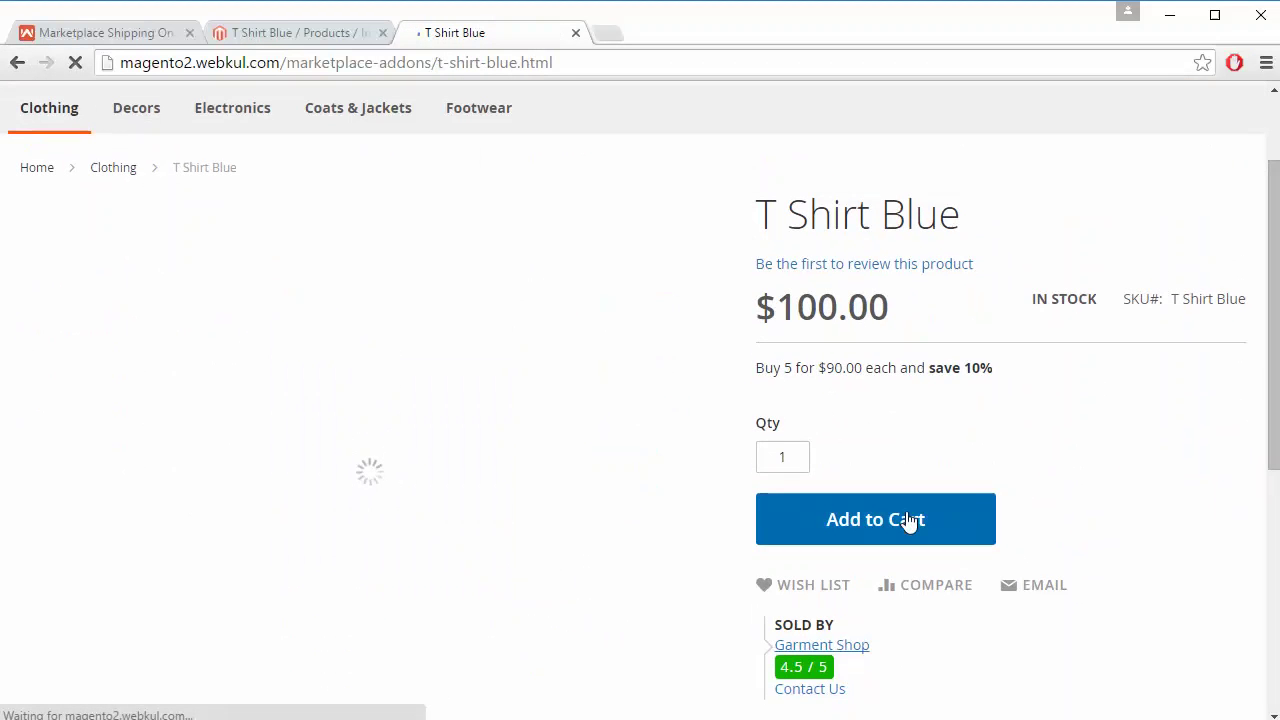
{"action": "left_click", "coordinate": [906, 511]}
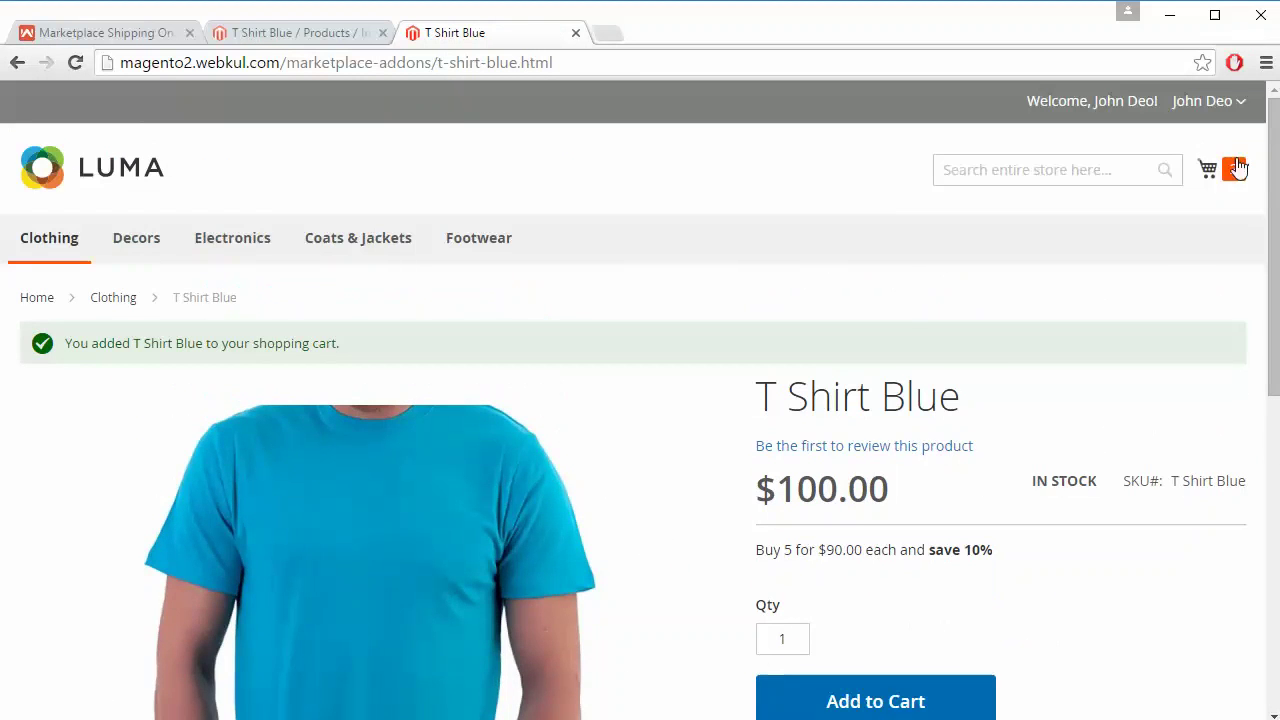
Step: Open the full shopping cart from the mini-cart and review the $256.00 total
{"action": "left_click", "coordinate": [1236, 169]}
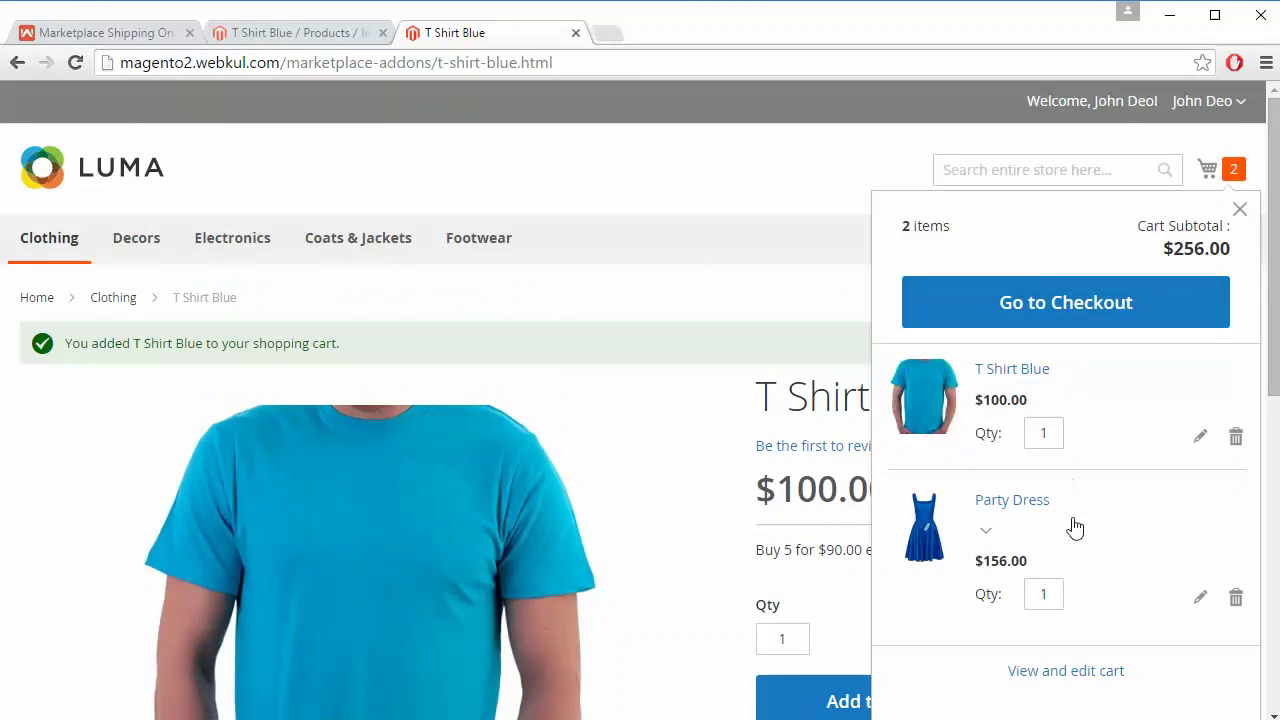
{"action": "left_click", "coordinate": [1052, 678]}
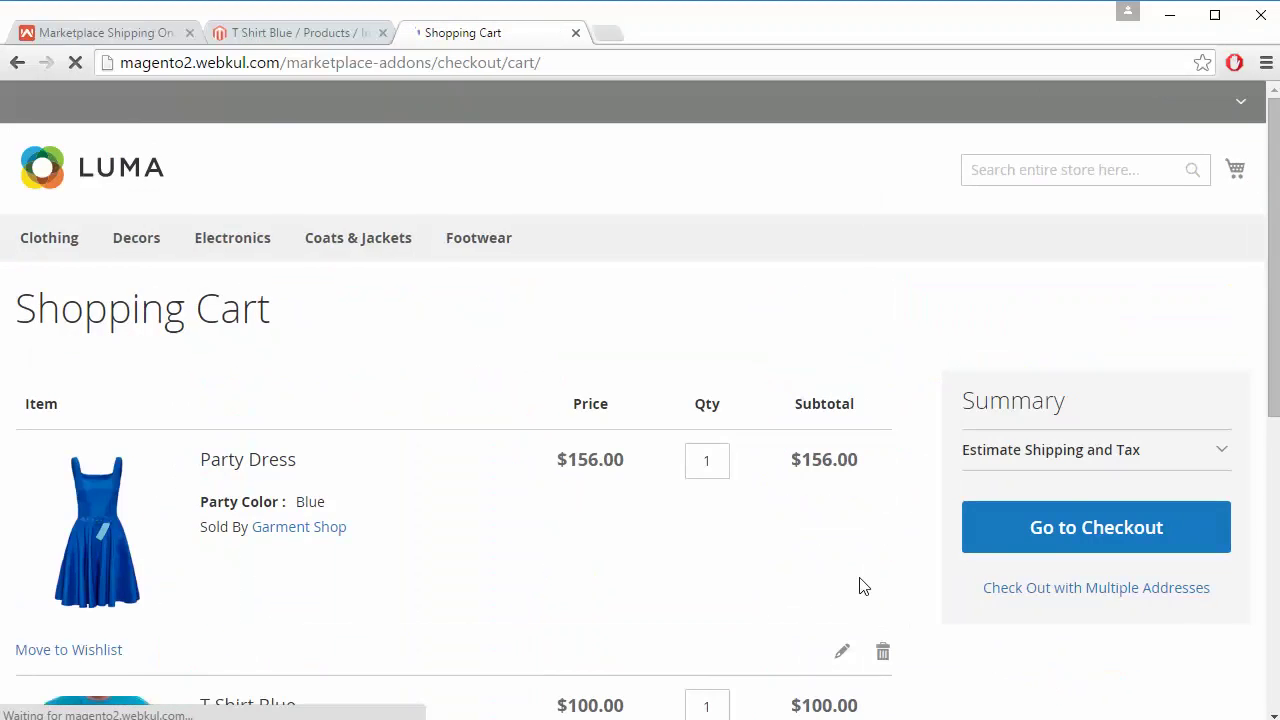
{"action": "scroll", "coordinate": [860, 586], "scroll_direction": "down", "scroll_amount": 2}
{"action": "scroll", "coordinate": [864, 586], "scroll_direction": "down", "scroll_amount": 2}
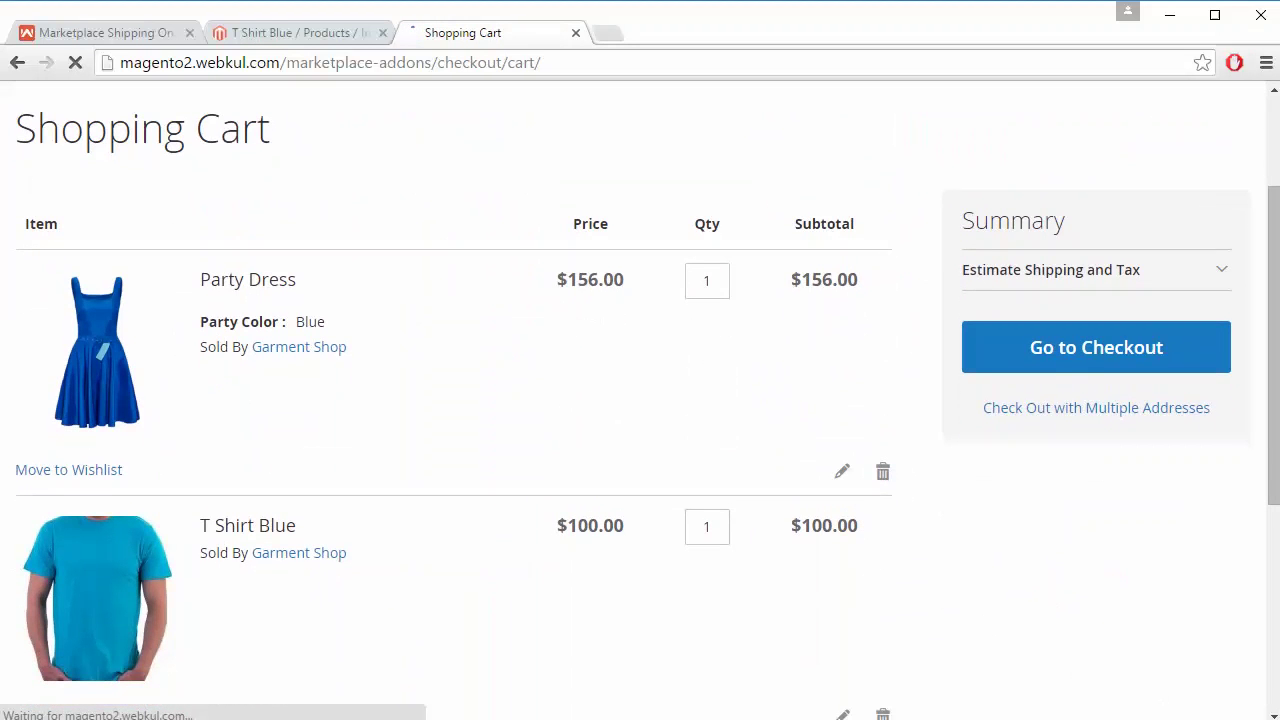
{"action": "scroll", "coordinate": [937, 583], "scroll_direction": "up", "scroll_amount": 2}
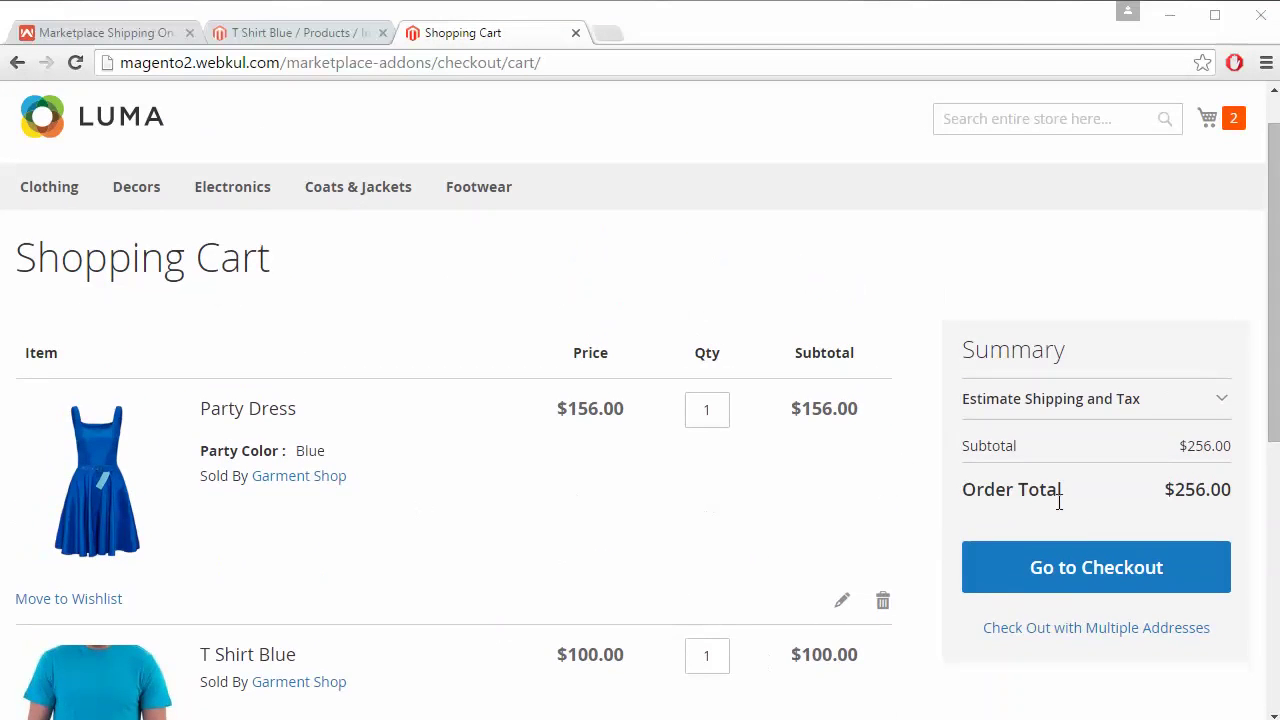
Step: Check out with MP Per Product Shipping at $55.00 and continue to Review & Payments
{"action": "left_click", "coordinate": [1104, 568]}
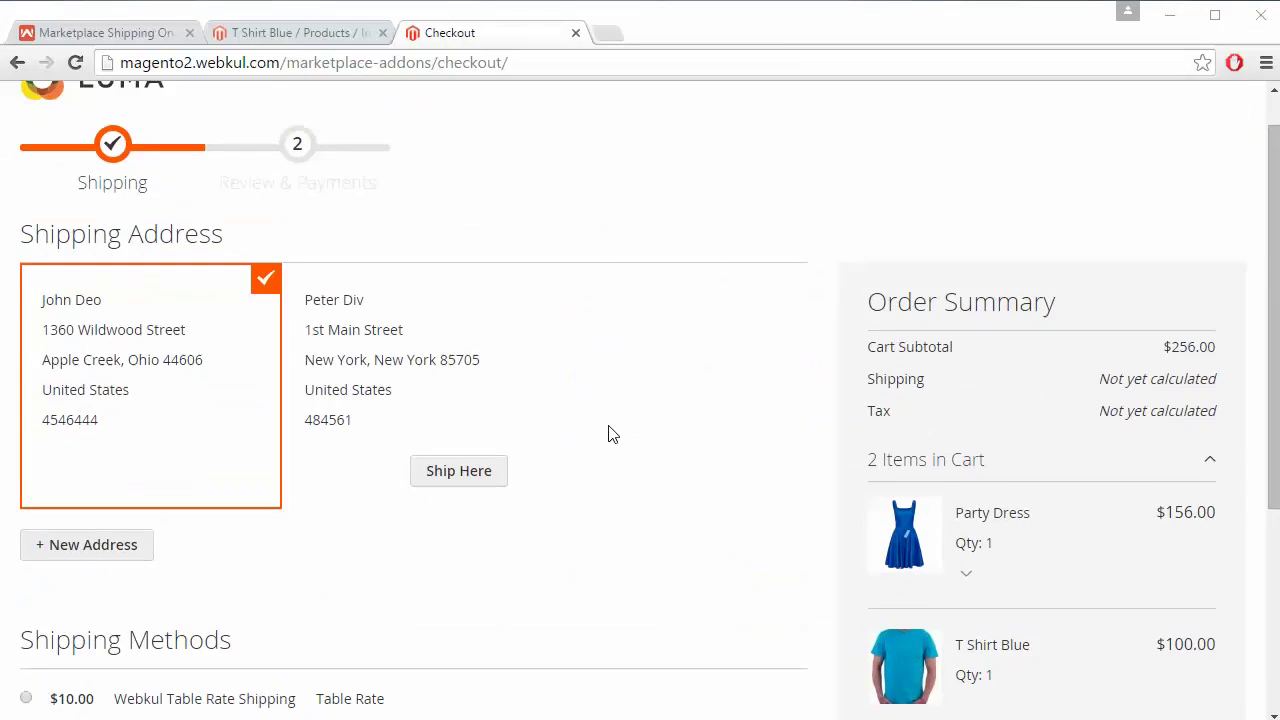
{"action": "scroll", "coordinate": [608, 434], "scroll_direction": "down", "scroll_amount": 3}
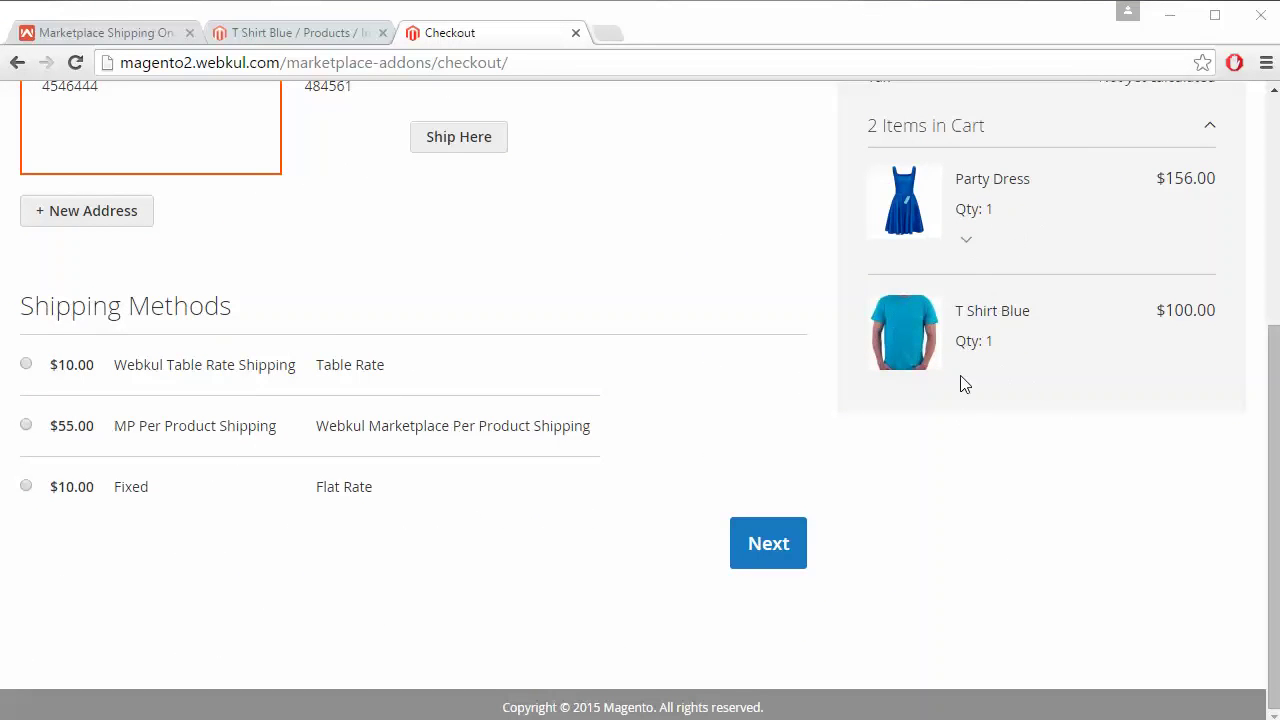
{"action": "left_click", "coordinate": [26, 426]}
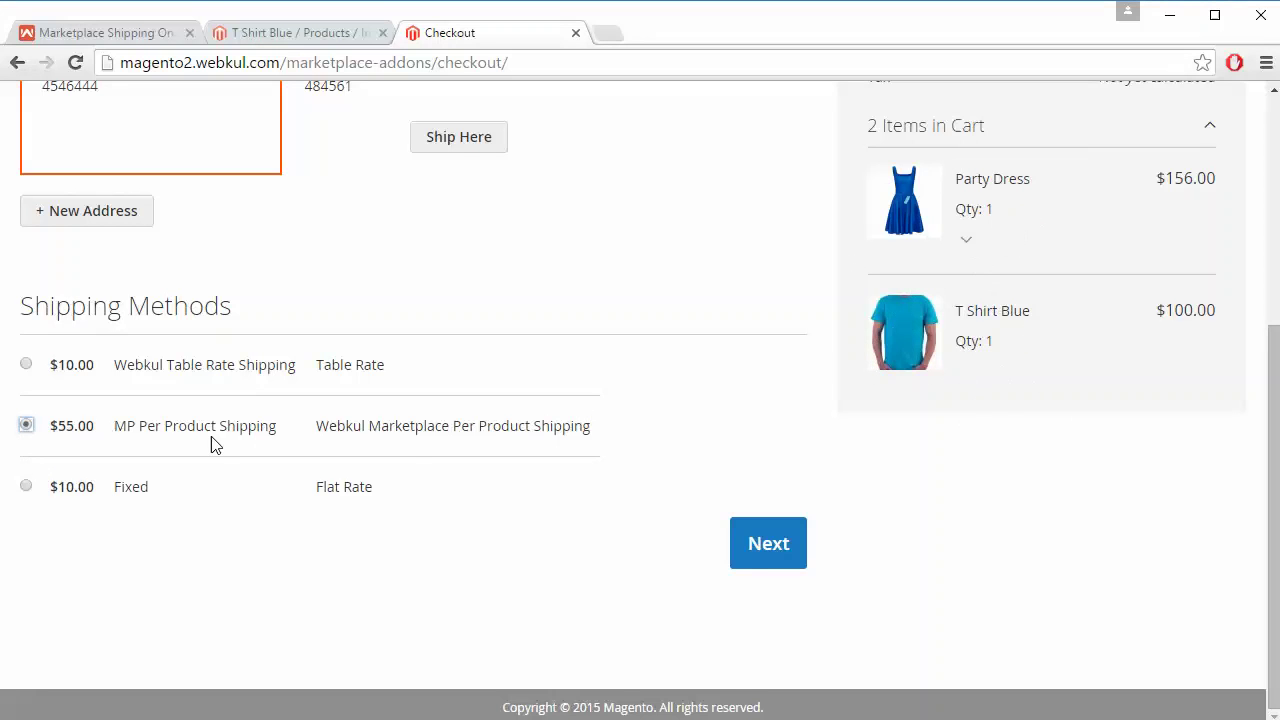
{"action": "left_click", "coordinate": [748, 547]}
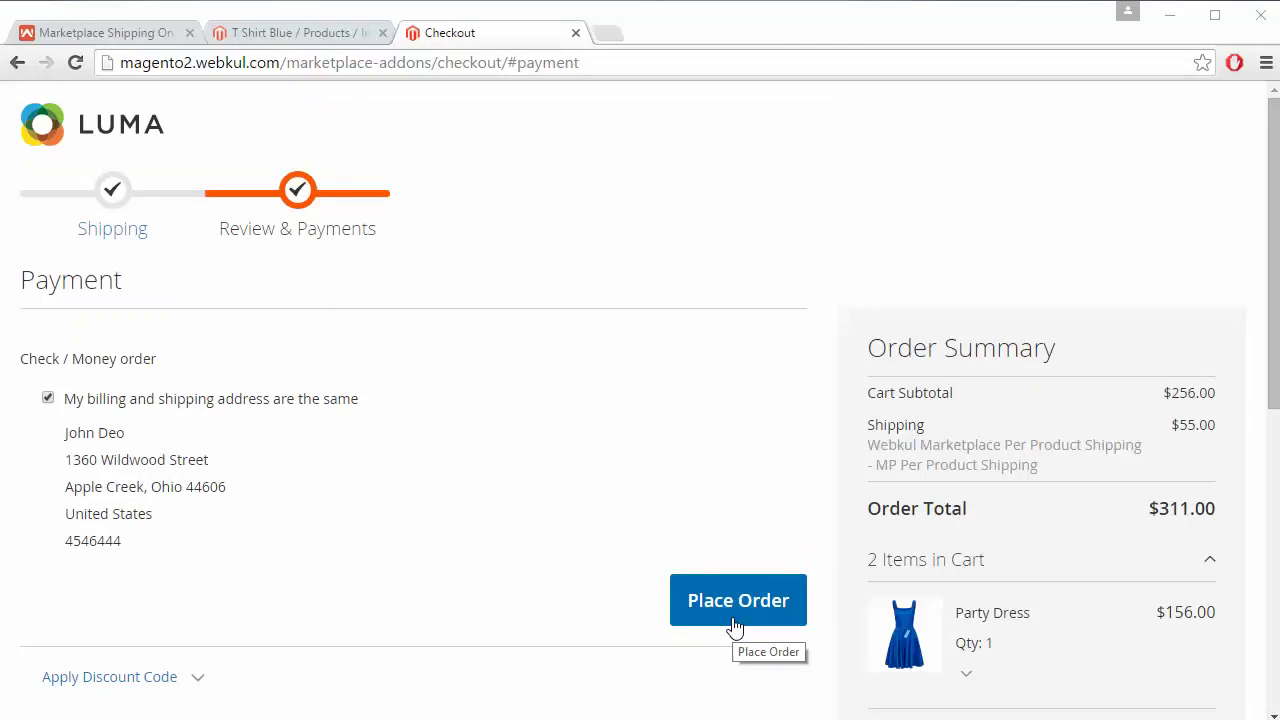
Step: Review the $311.00 order summary and shipping method, then place the order
{"action": "scroll", "coordinate": [553, 565], "scroll_direction": "down", "scroll_amount": 1}
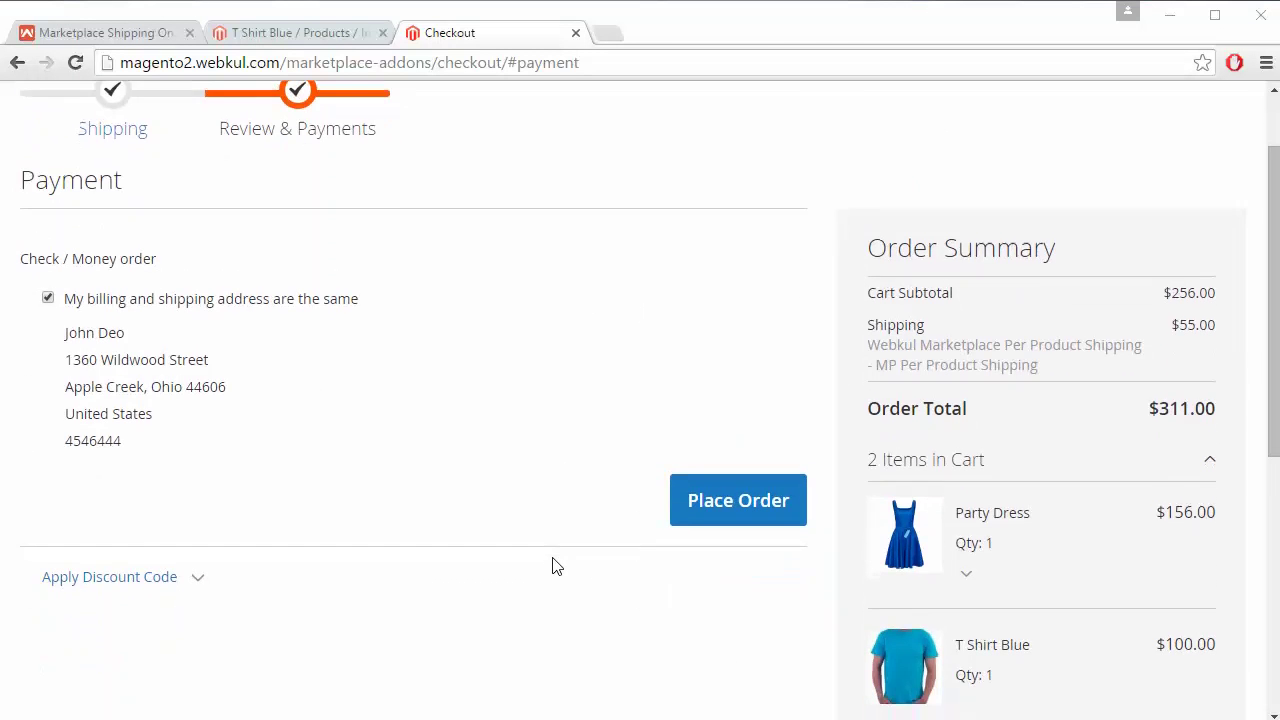
{"action": "scroll", "coordinate": [553, 565], "scroll_direction": "down", "scroll_amount": 2}
{"action": "scroll", "coordinate": [553, 565], "scroll_direction": "down", "scroll_amount": 3}
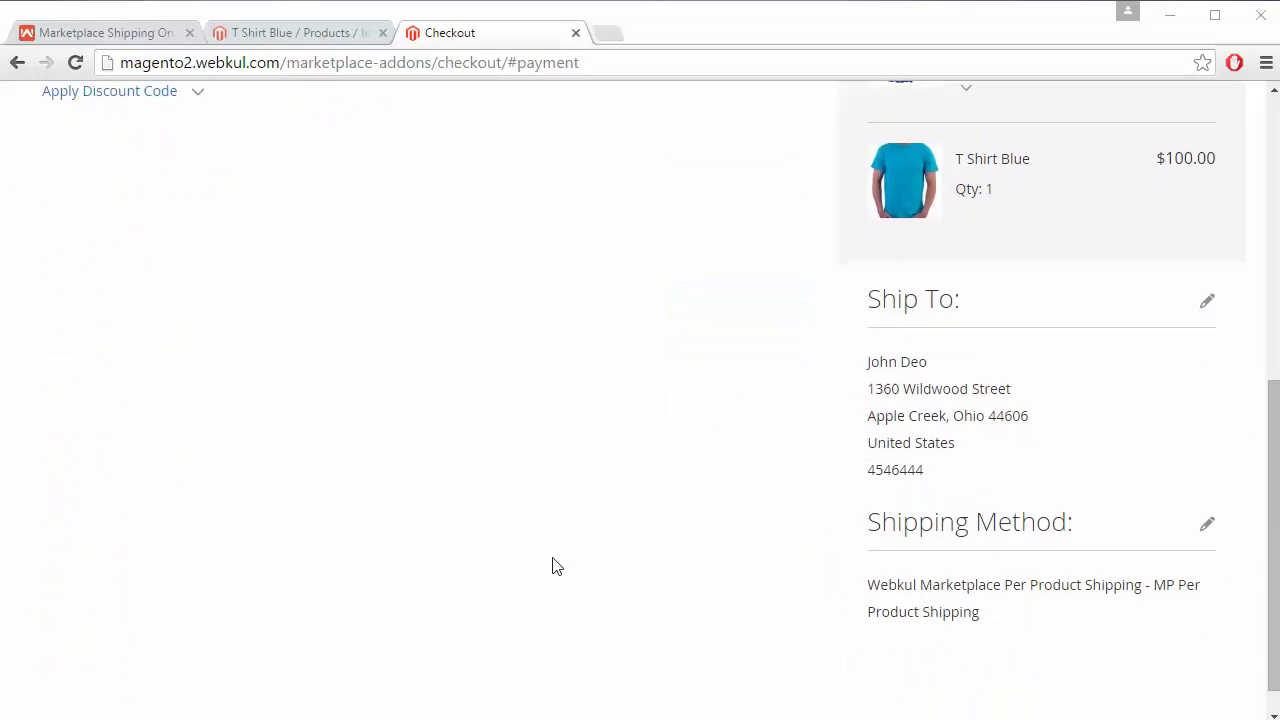
{"action": "scroll", "coordinate": [557, 633], "scroll_direction": "up", "scroll_amount": 3}
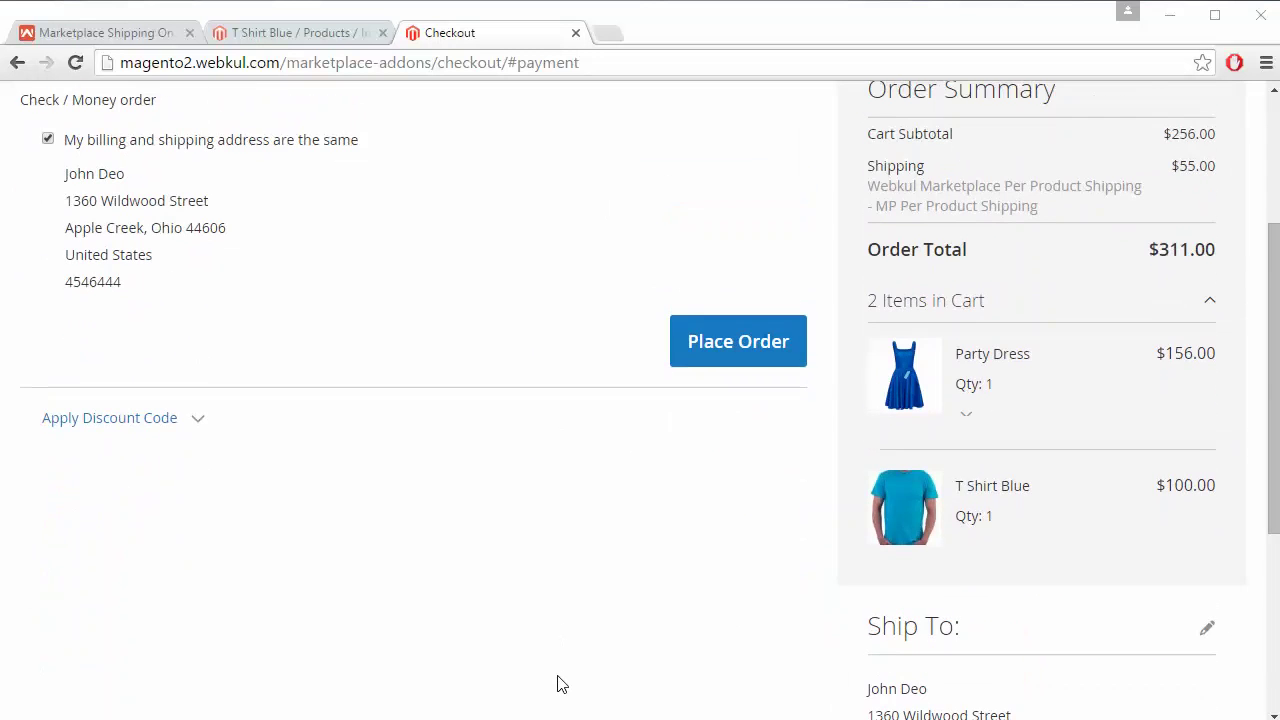
{"action": "scroll", "coordinate": [557, 684], "scroll_direction": "down", "scroll_amount": 1}
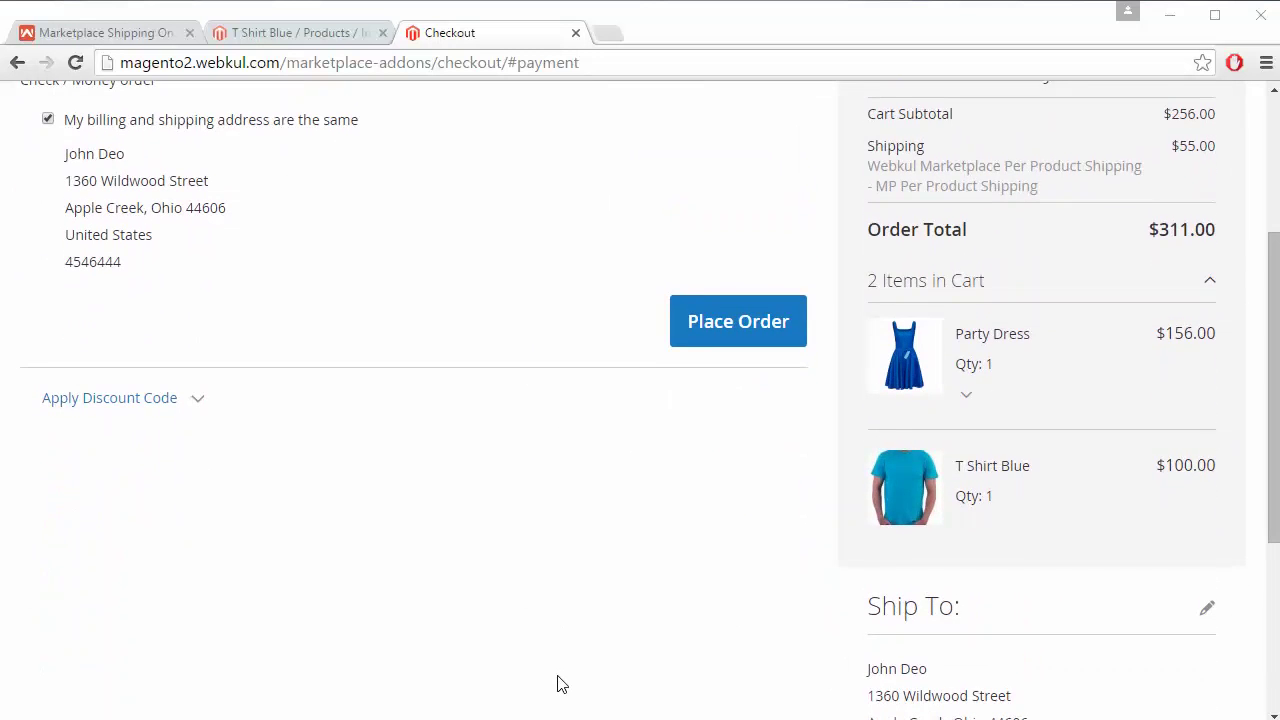
{"action": "scroll", "coordinate": [628, 392], "scroll_direction": "down", "scroll_amount": 4}
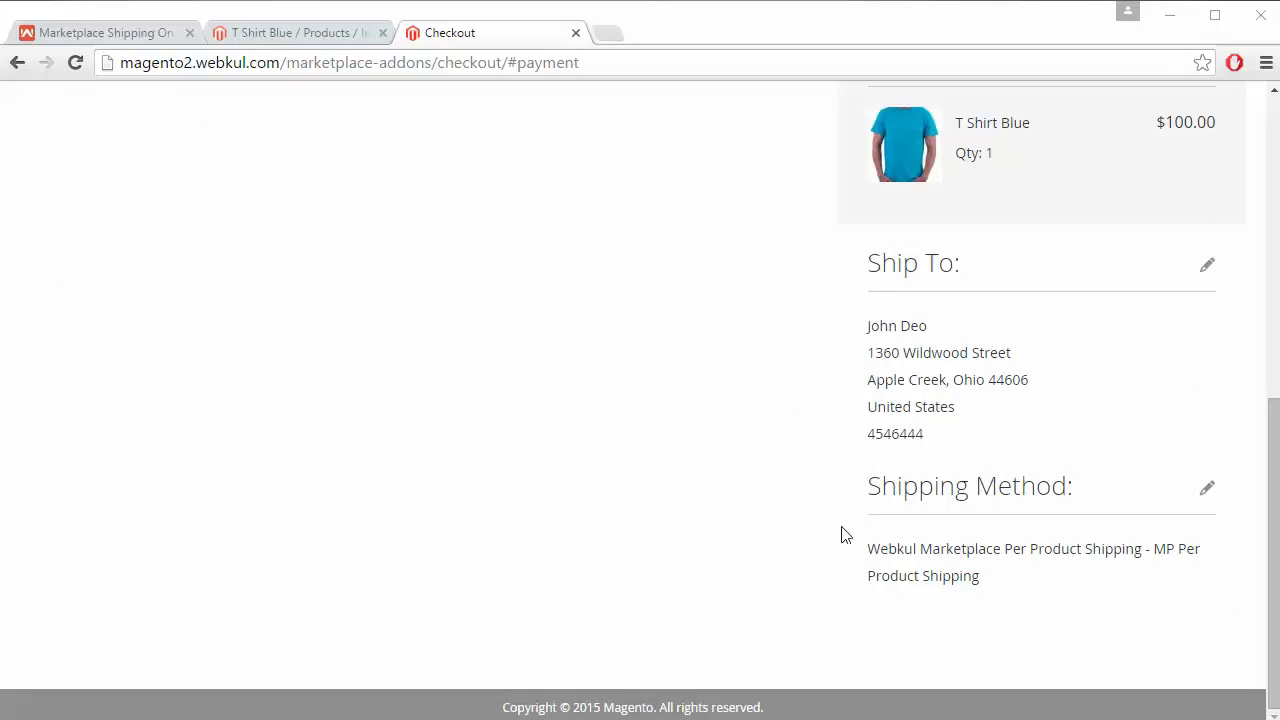
{"action": "scroll", "coordinate": [697, 453], "scroll_direction": "up", "scroll_amount": 6}
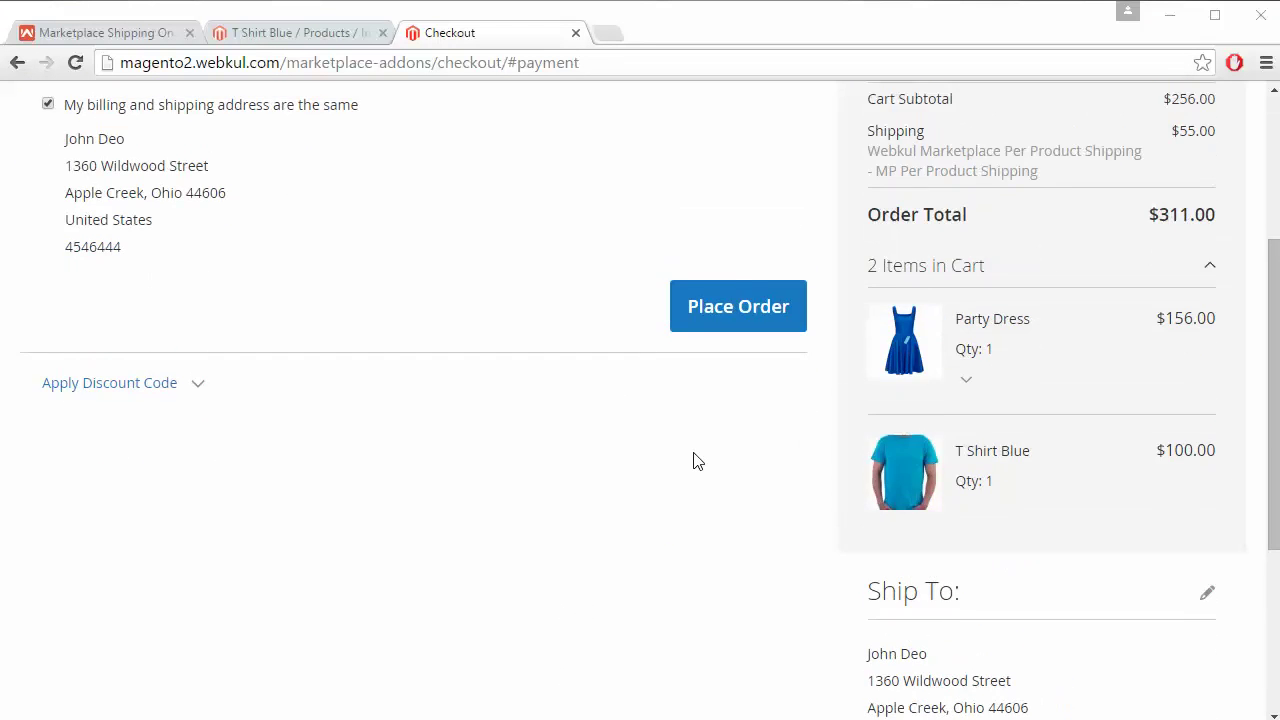
{"action": "left_click", "coordinate": [729, 551]}
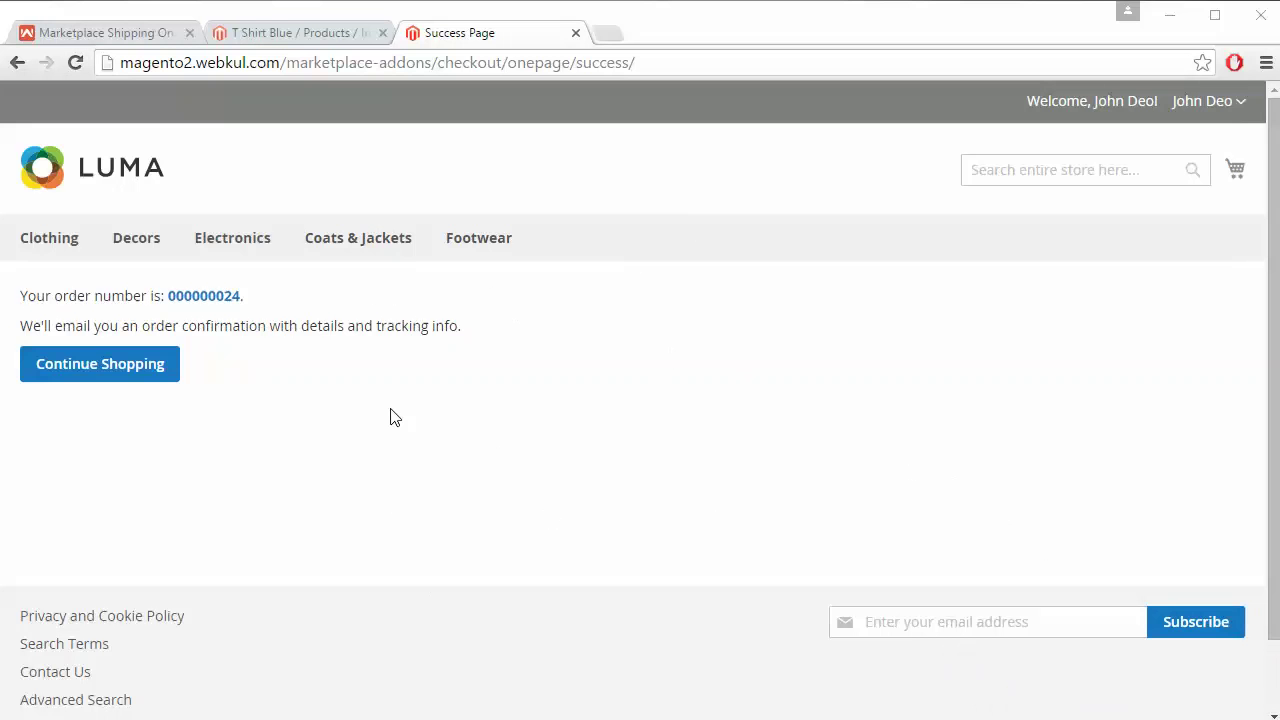
Step: Return to the Webkul Store page for Marketplace Shipping On Per Product For Magento2
{"action": "left_click", "coordinate": [105, 36]}
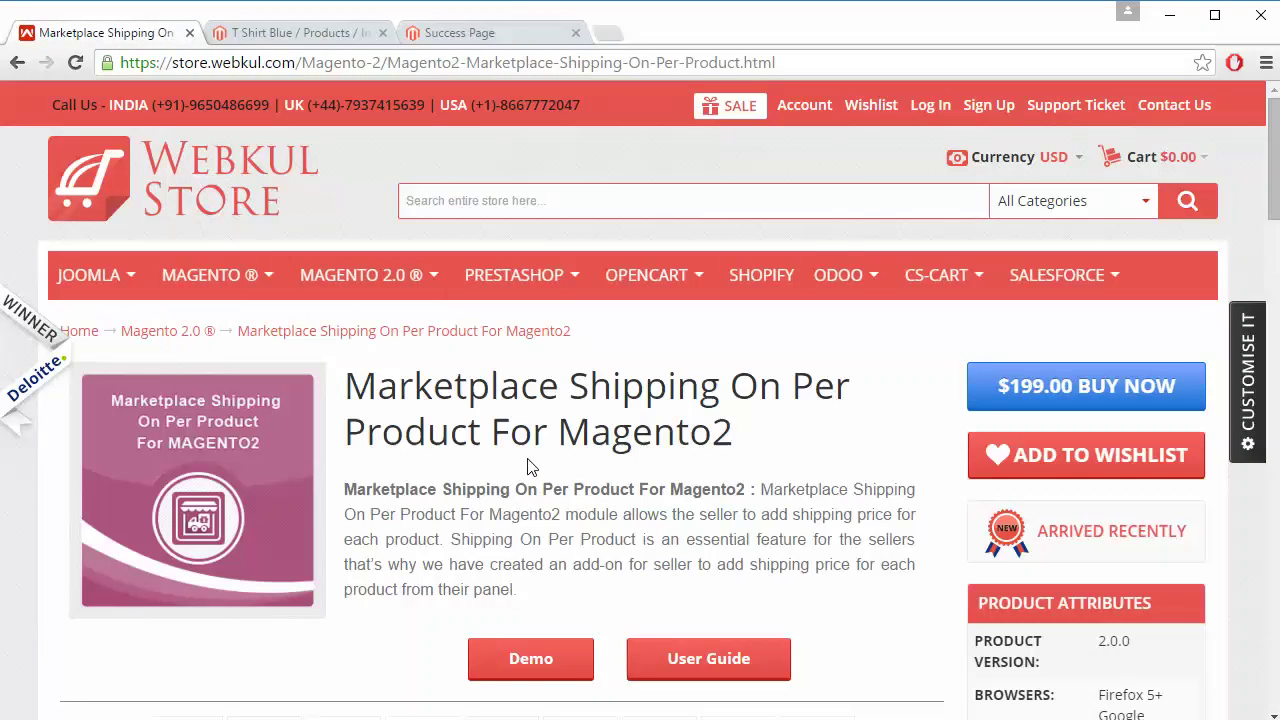